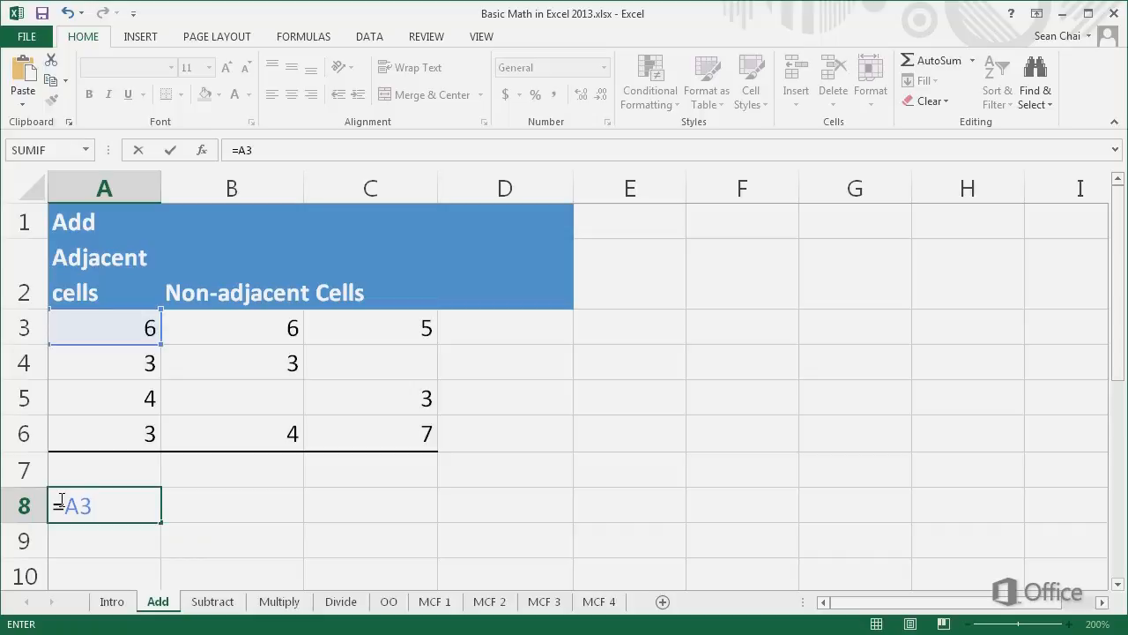
Step: Complete the addition formula in cell A8 so that it reads =A3+A4+A5+A6
{"action": "type", "text": "+A4"}
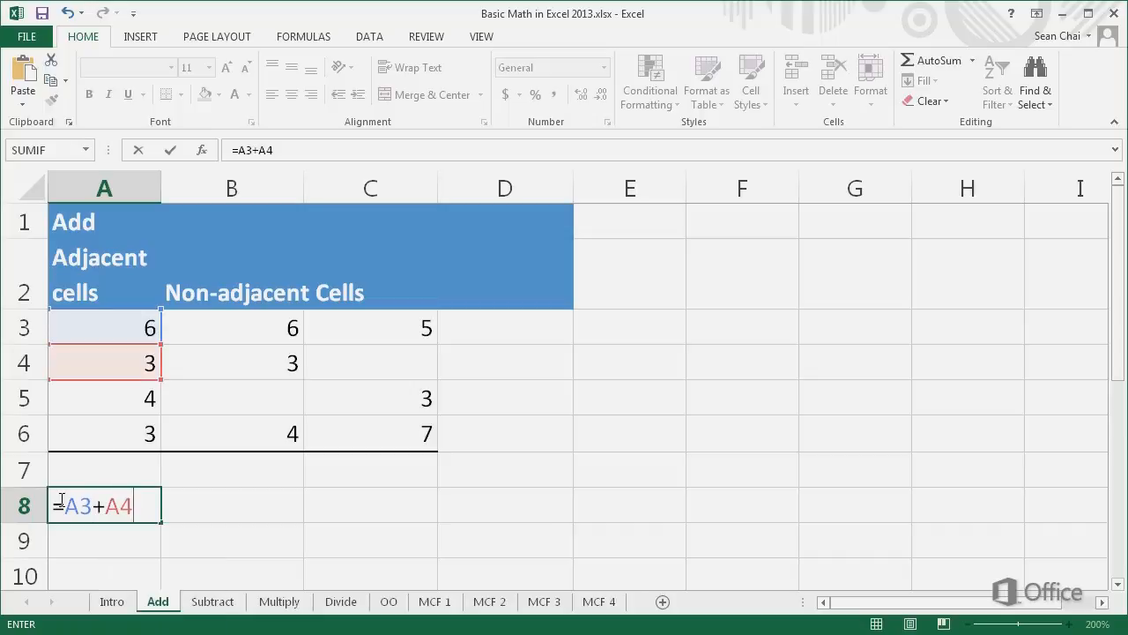
{"action": "type", "text": "+A5+A6"}
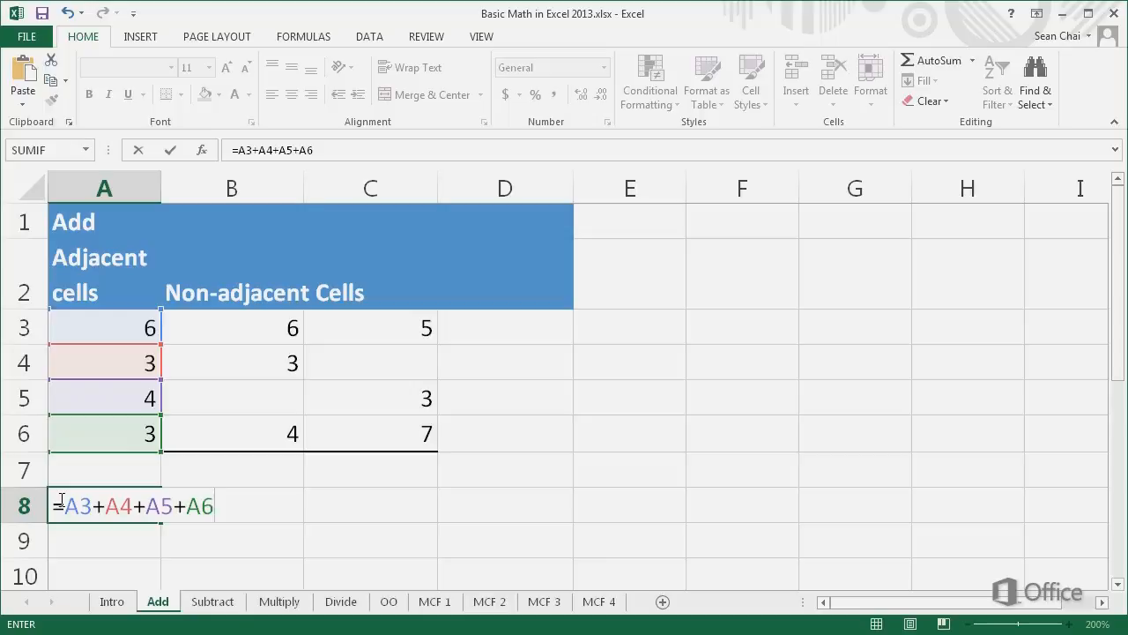
{"action": "key", "text": "Return"}
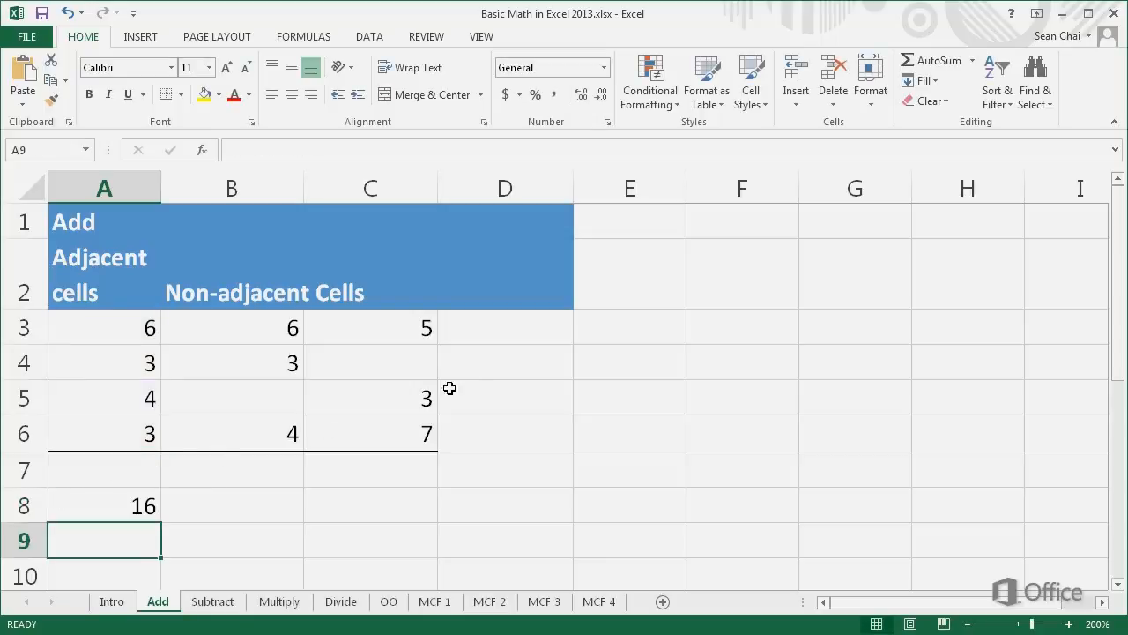
Step: Total A3:A6 in cell A7 with AutoSum and inspect the resulting formula in the cell
{"action": "left_click", "coordinate": [487, 336]}
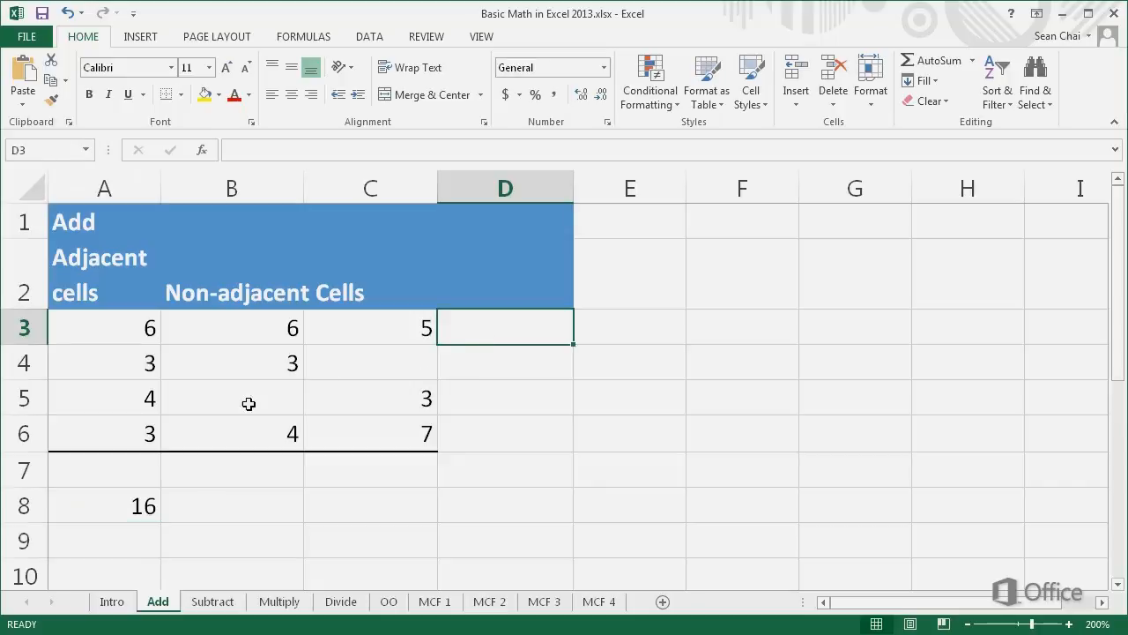
{"action": "left_click", "coordinate": [124, 464]}
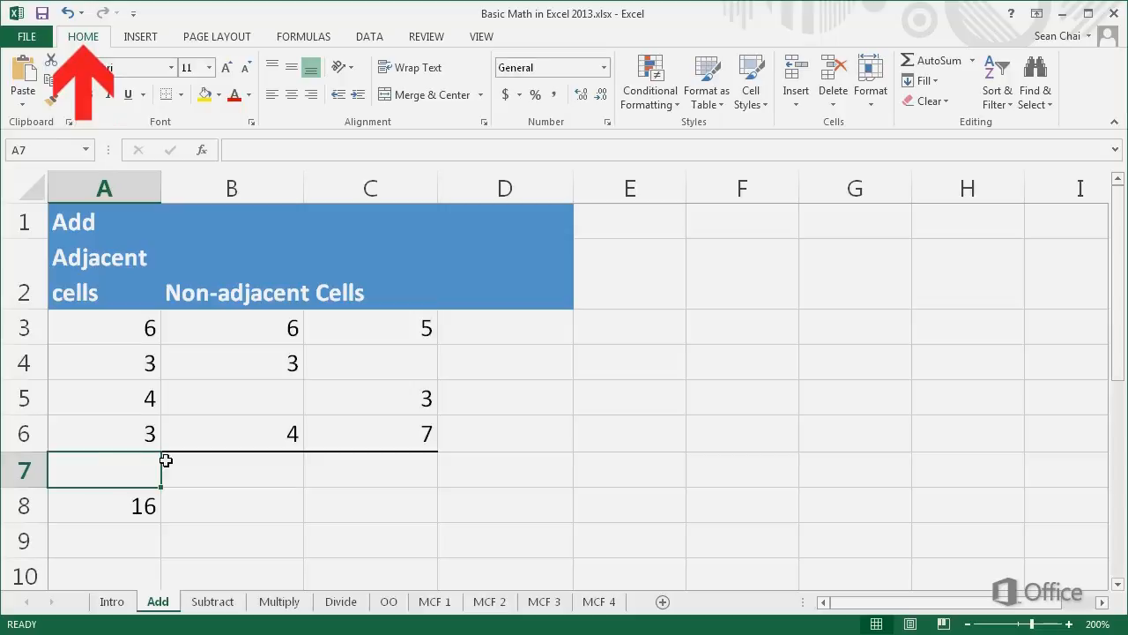
{"action": "left_click", "coordinate": [934, 60]}
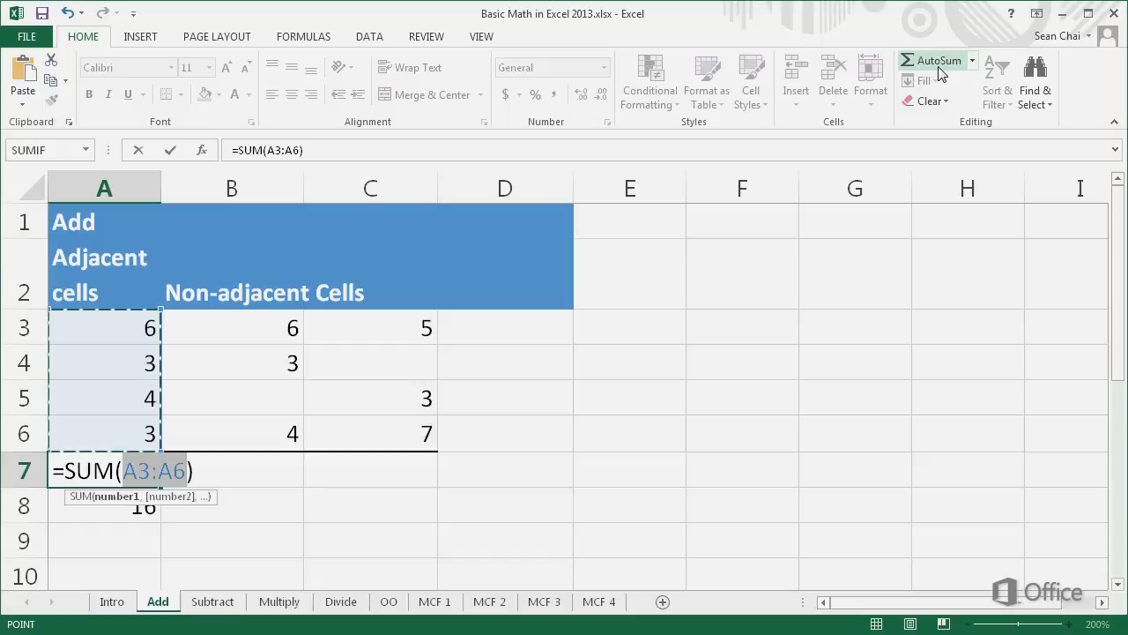
{"action": "left_click", "coordinate": [940, 70]}
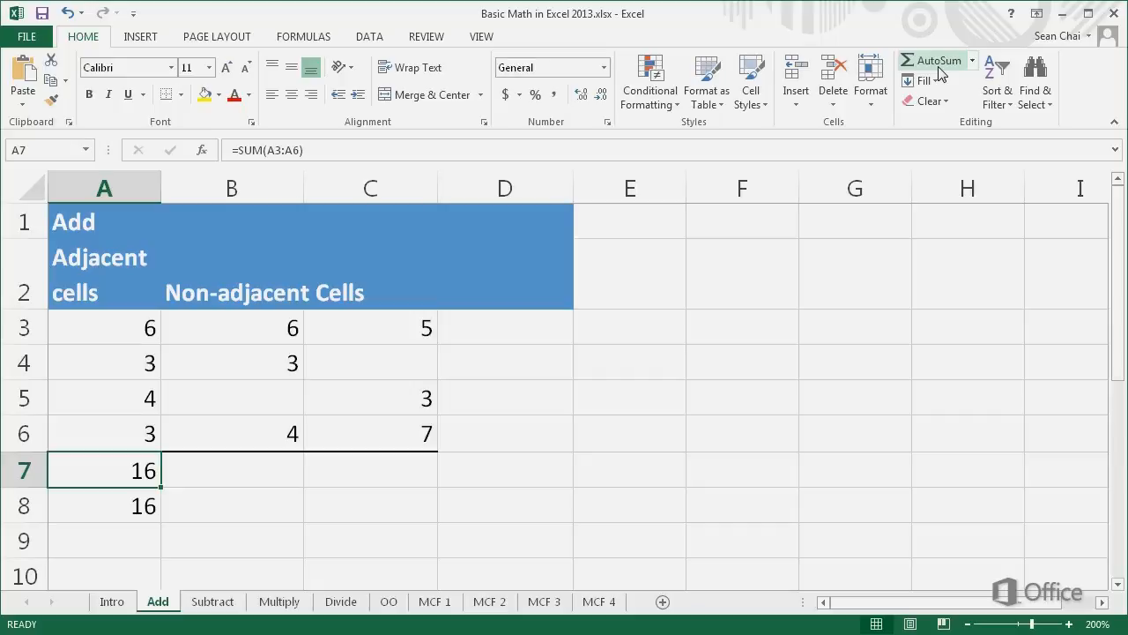
{"action": "double_click", "coordinate": [58, 466]}
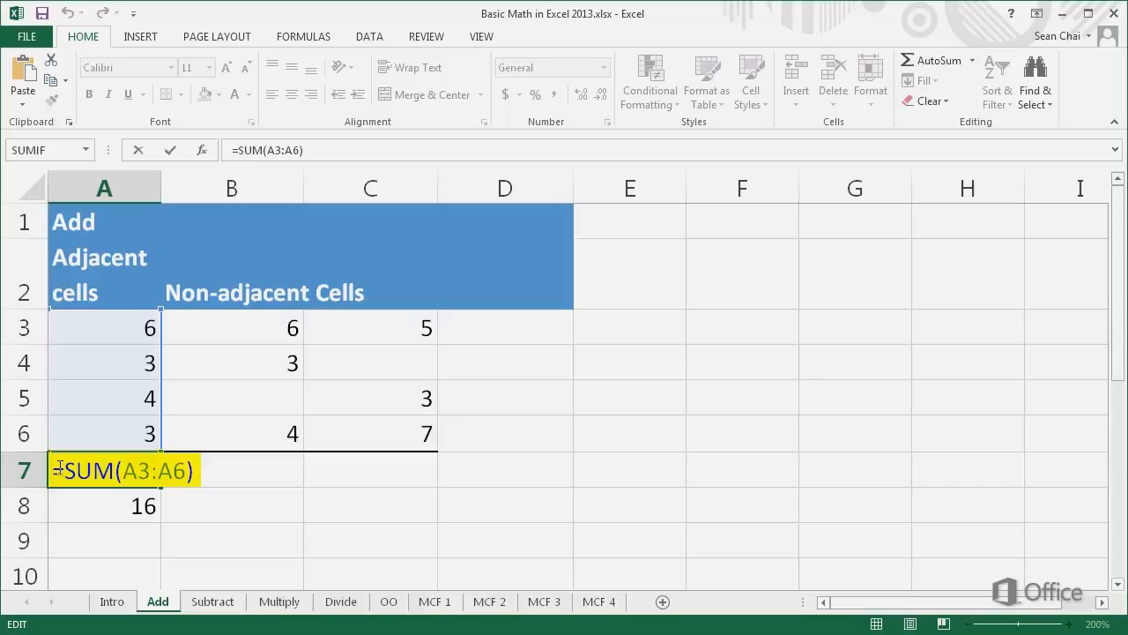
{"action": "key", "text": "ctrl+Return"}
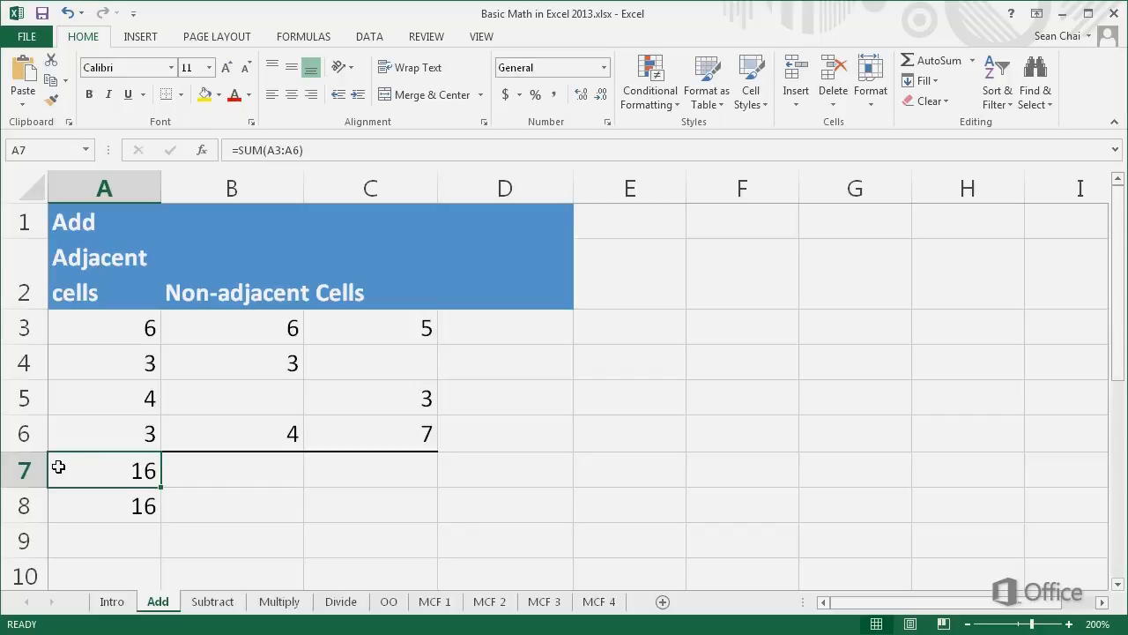
{"action": "left_click", "coordinate": [181, 472]}
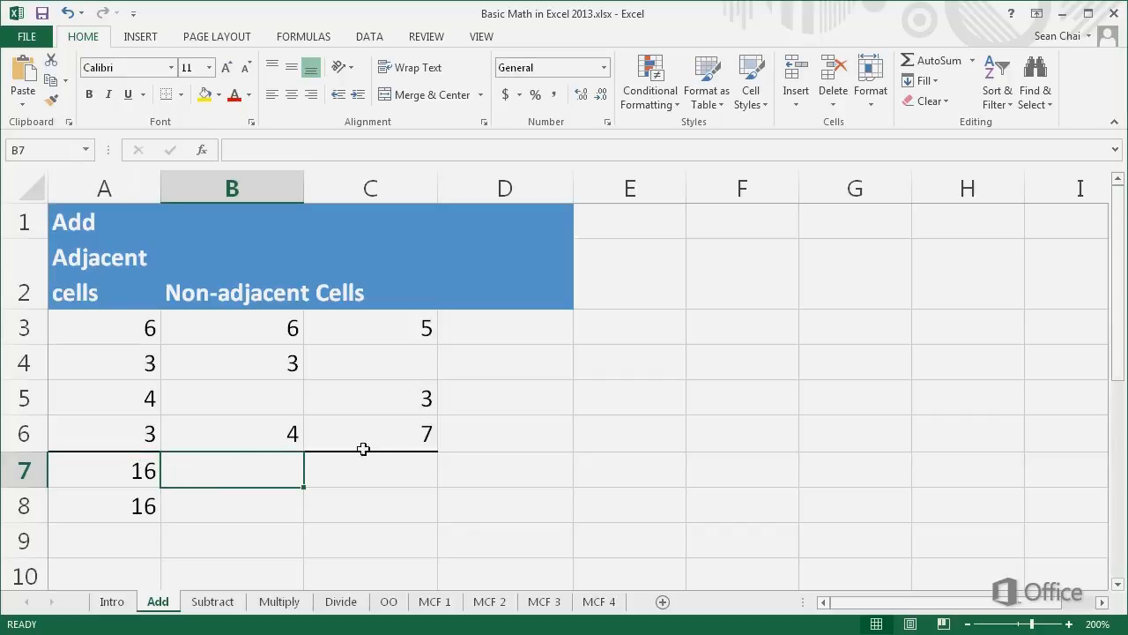
{"action": "left_click", "coordinate": [920, 64]}
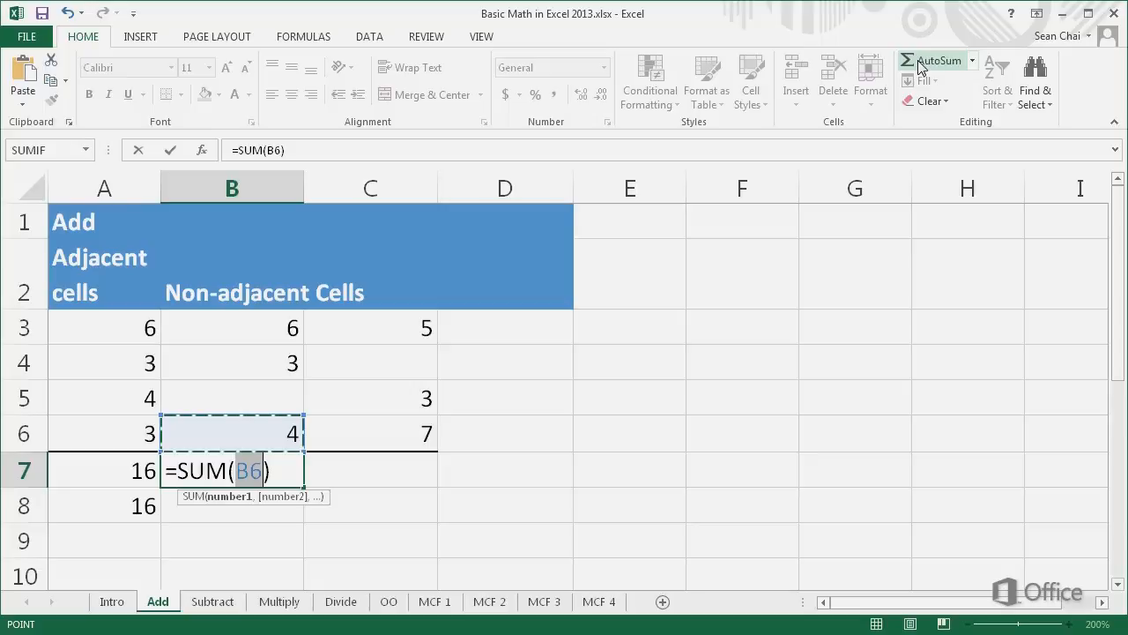
{"action": "key", "text": "Escape"}
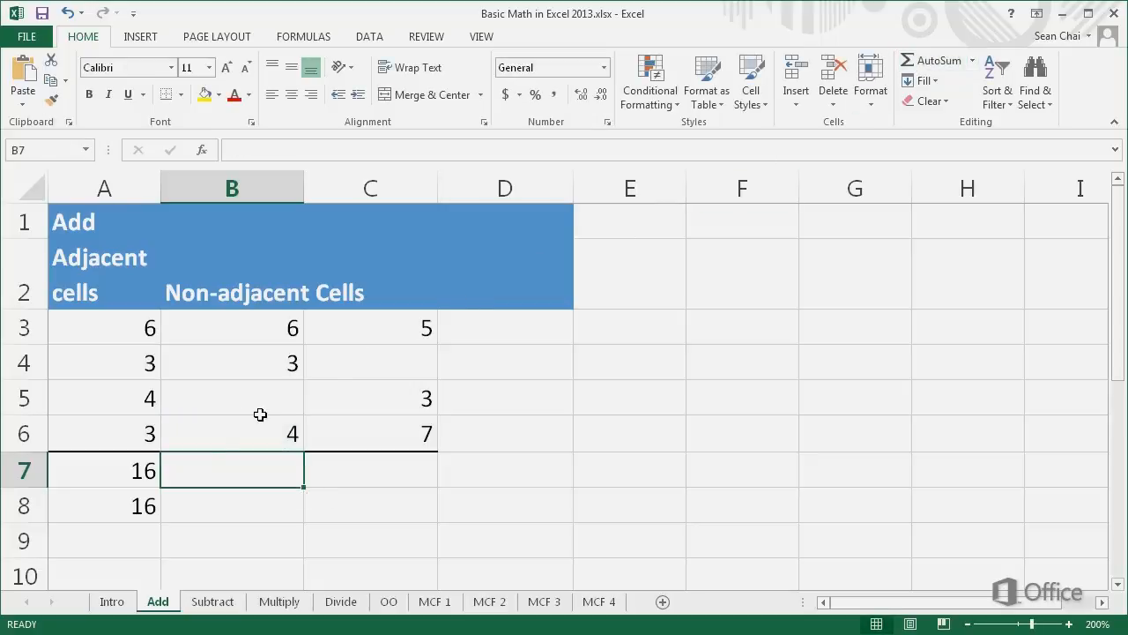
Step: Enter a SUM formula in cell B7 that adds the non-adjacent cells A3, B4 and the range C3:C6
{"action": "key", "text": "BackSpace"}
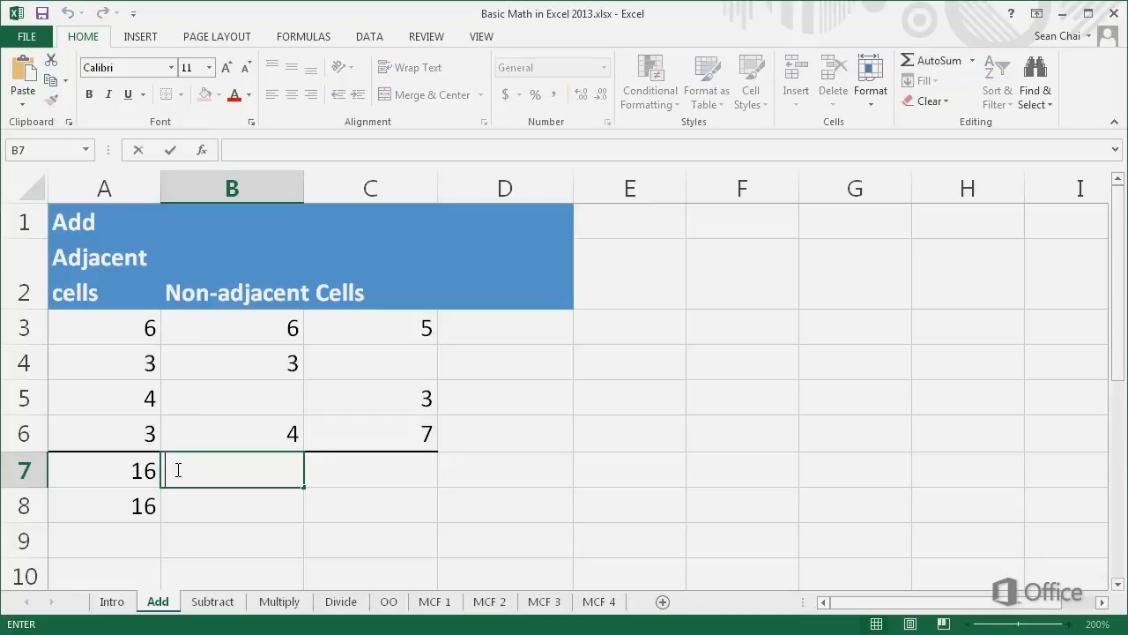
{"action": "type", "text": "="}
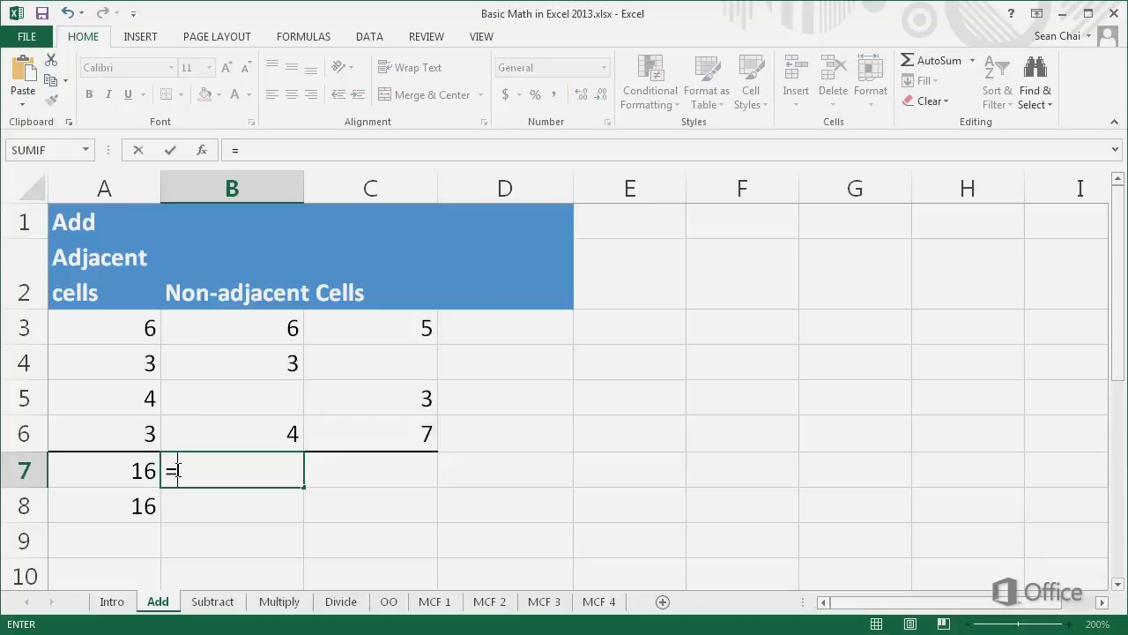
{"action": "type", "text": "SUM"}
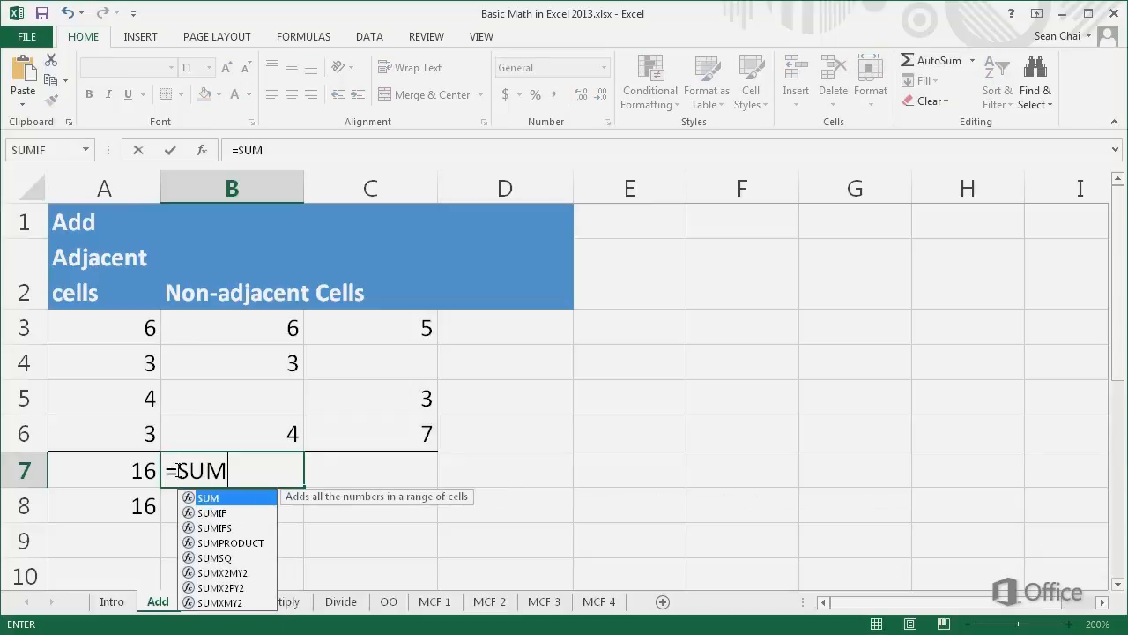
{"action": "type", "text": "("}
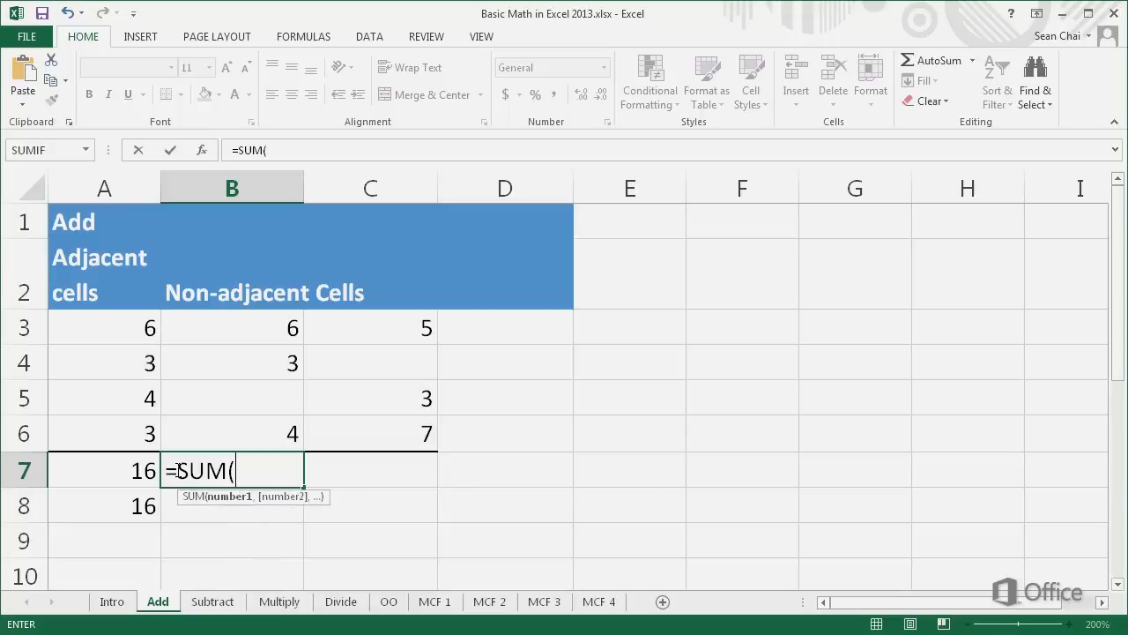
{"action": "left_click", "coordinate": [132, 328]}
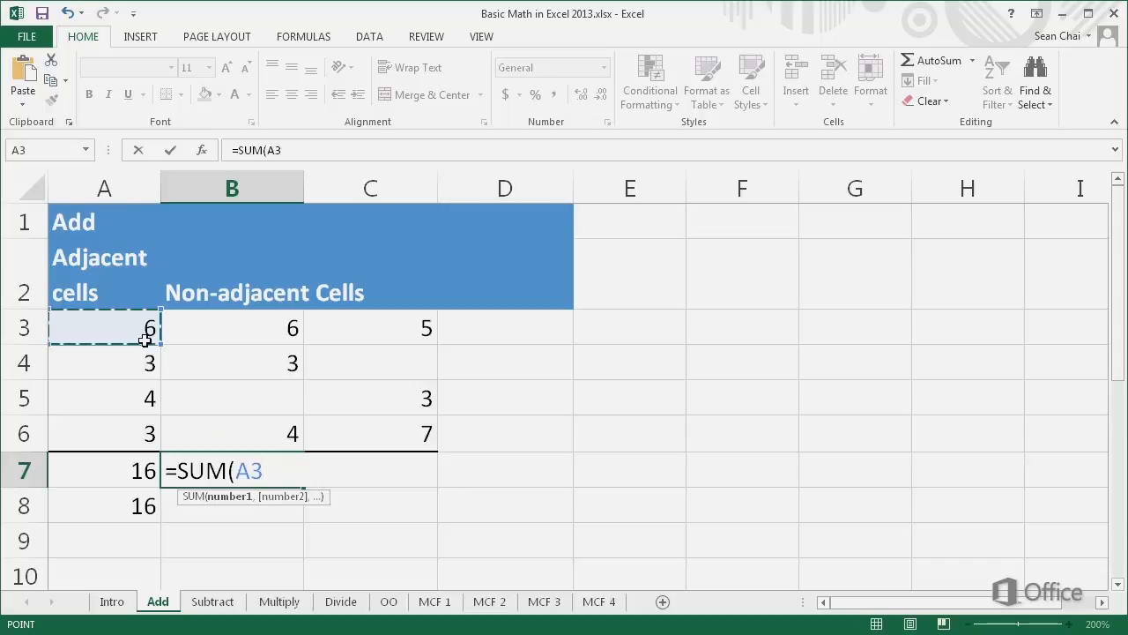
{"action": "left_click", "coordinate": [228, 362], "text": "ctrl"}
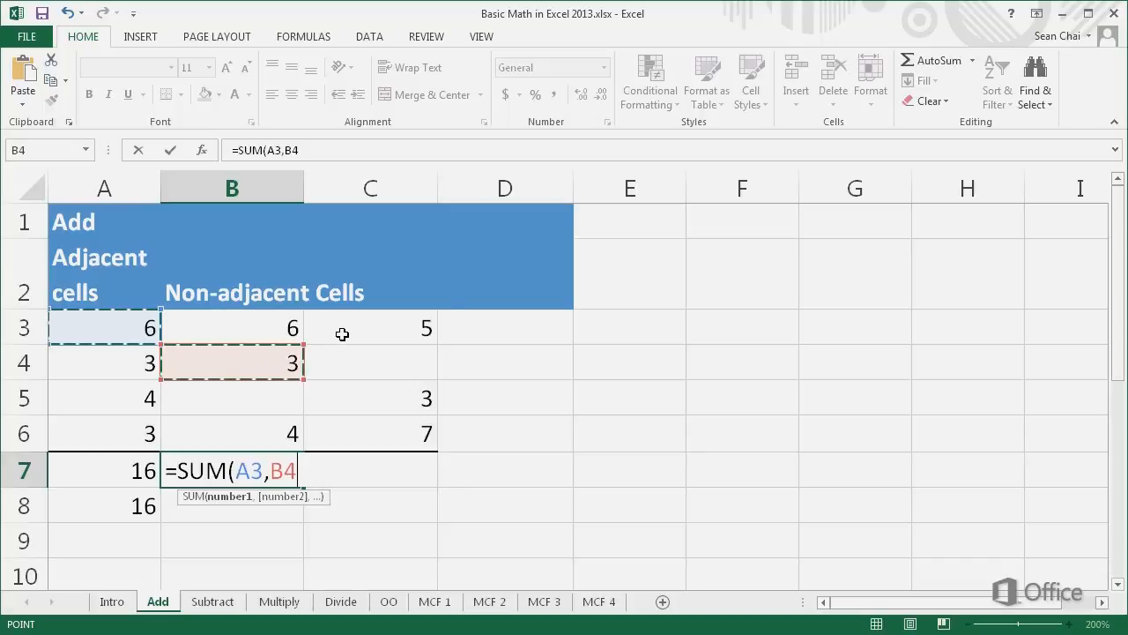
{"action": "left_click_drag", "start_coordinate": [340, 330], "coordinate": [353, 432]}
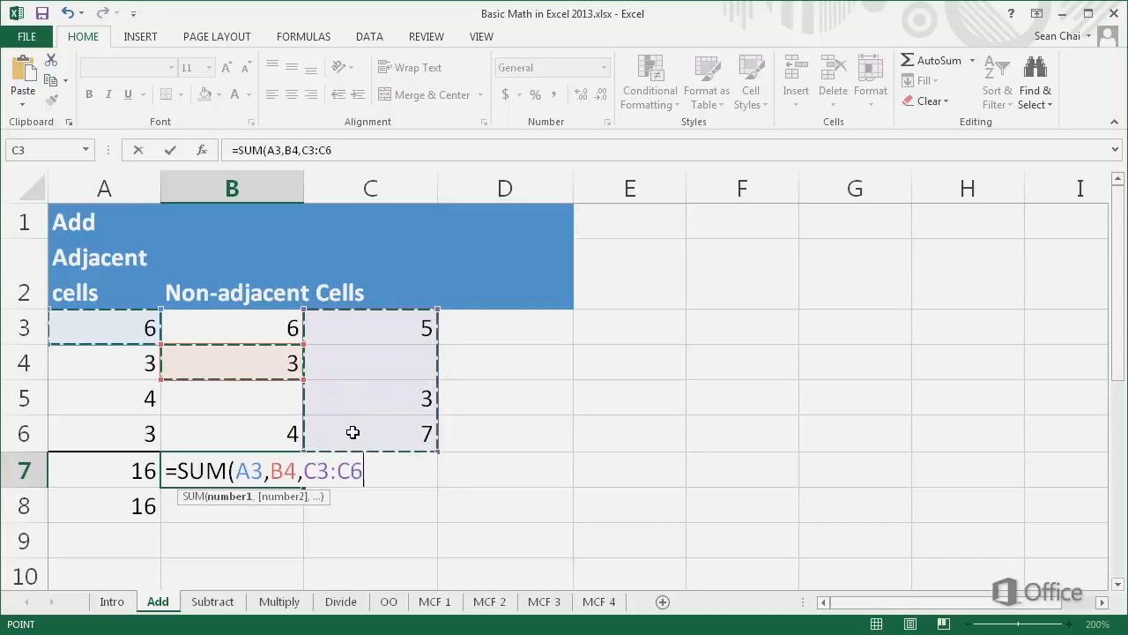
{"action": "key", "text": "Return"}
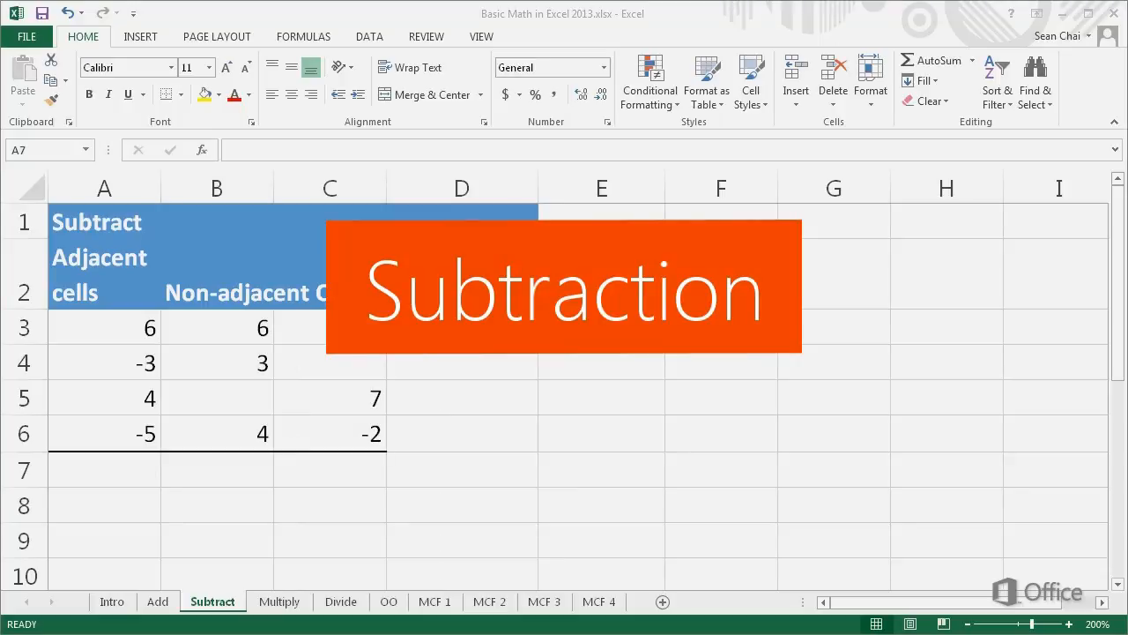
Step: Try the subtraction formula =A3-A4-A5-A6 in cell A7 of the Subtract sheet and undo the entry
{"action": "double_click", "coordinate": [63, 468]}
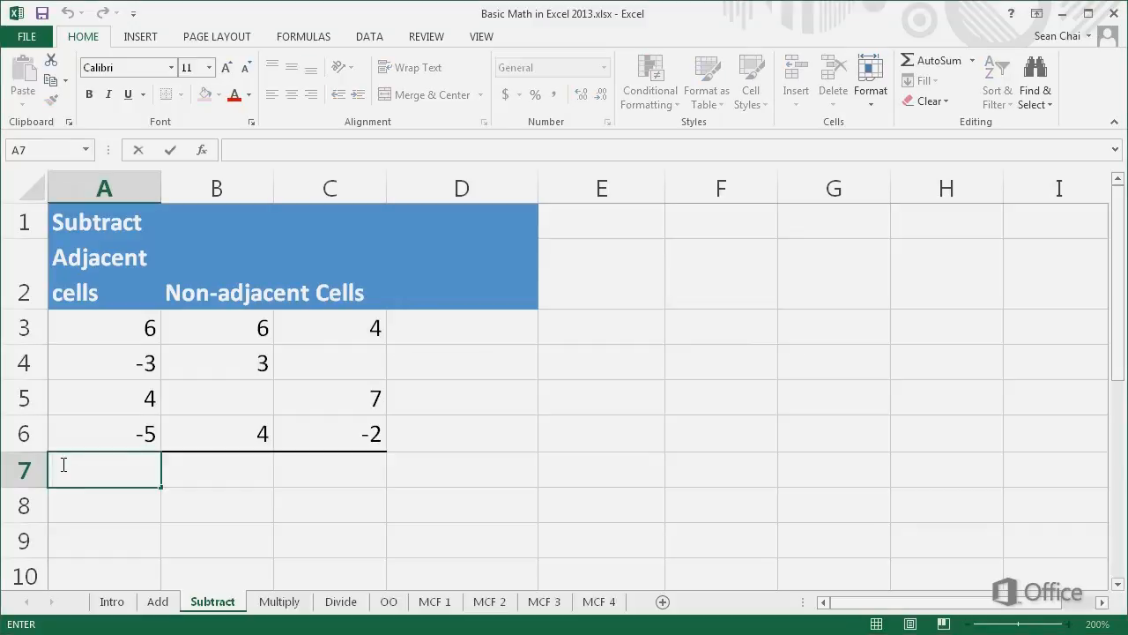
{"action": "type", "text": "="}
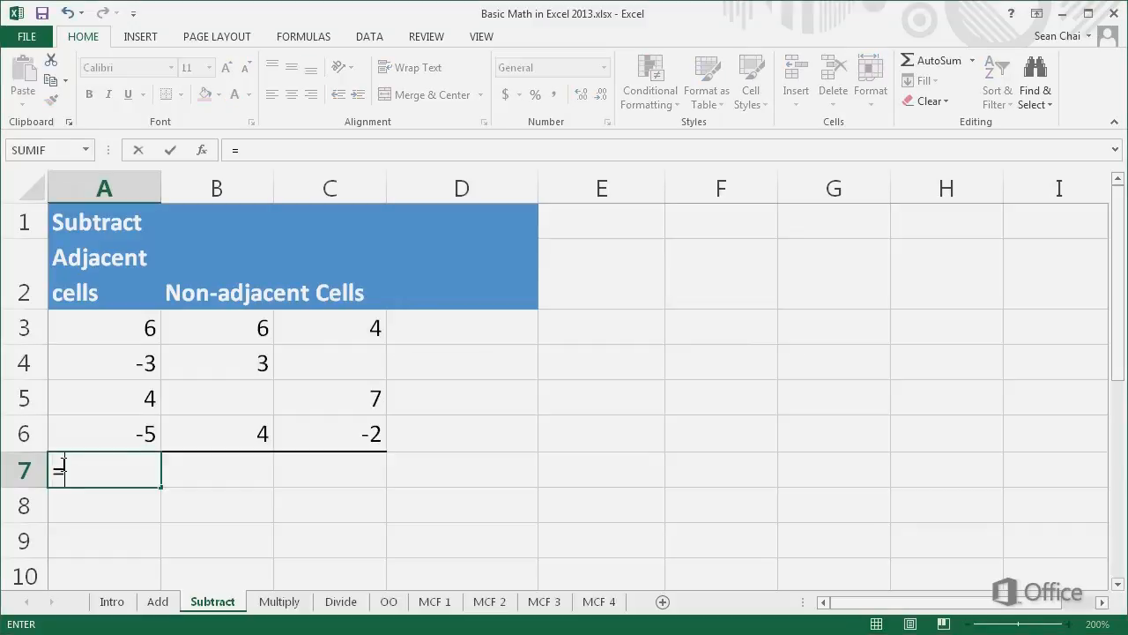
{"action": "left_click", "coordinate": [102, 335]}
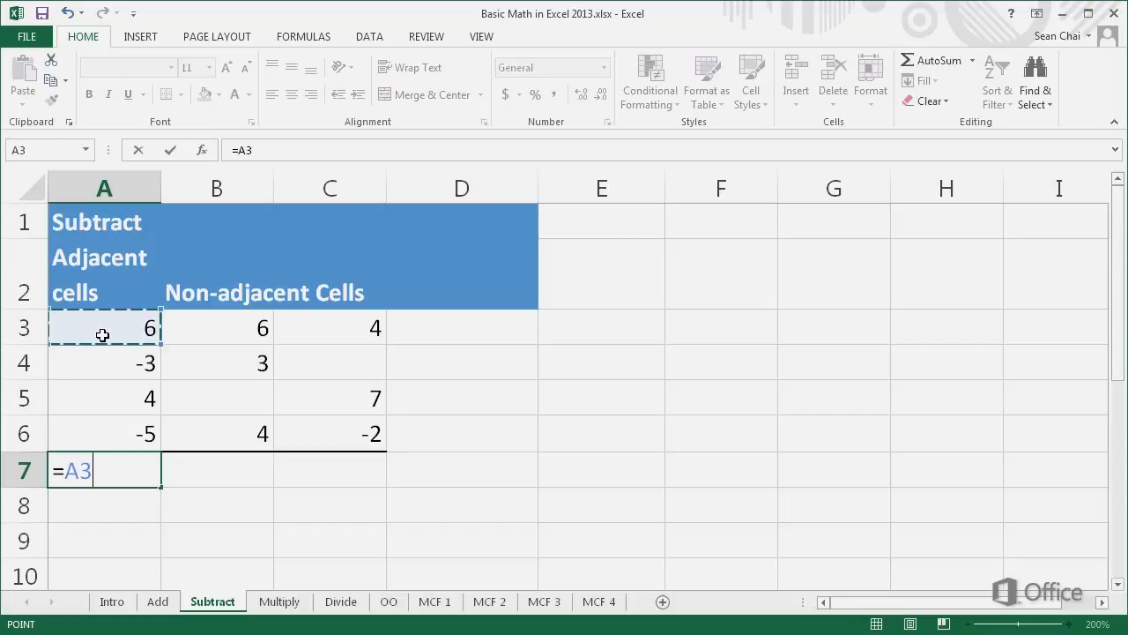
{"action": "type", "text": "-"}
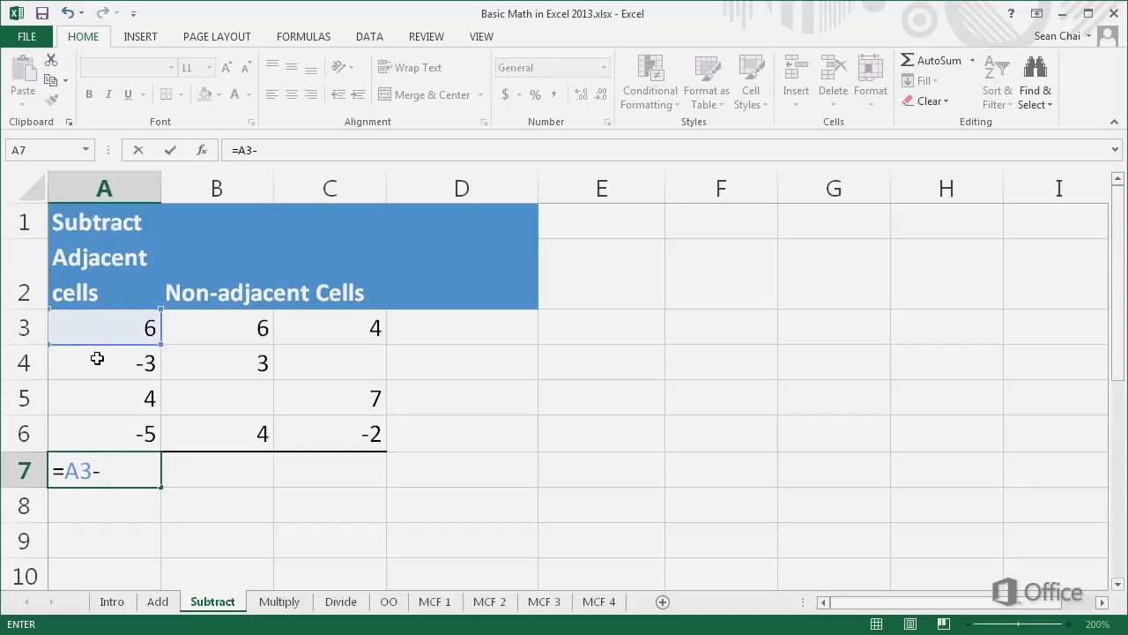
{"action": "left_click", "coordinate": [97, 358]}
{"action": "type", "text": "-"}
{"action": "left_click", "coordinate": [97, 398]}
{"action": "type", "text": "-"}
{"action": "left_click", "coordinate": [95, 432]}
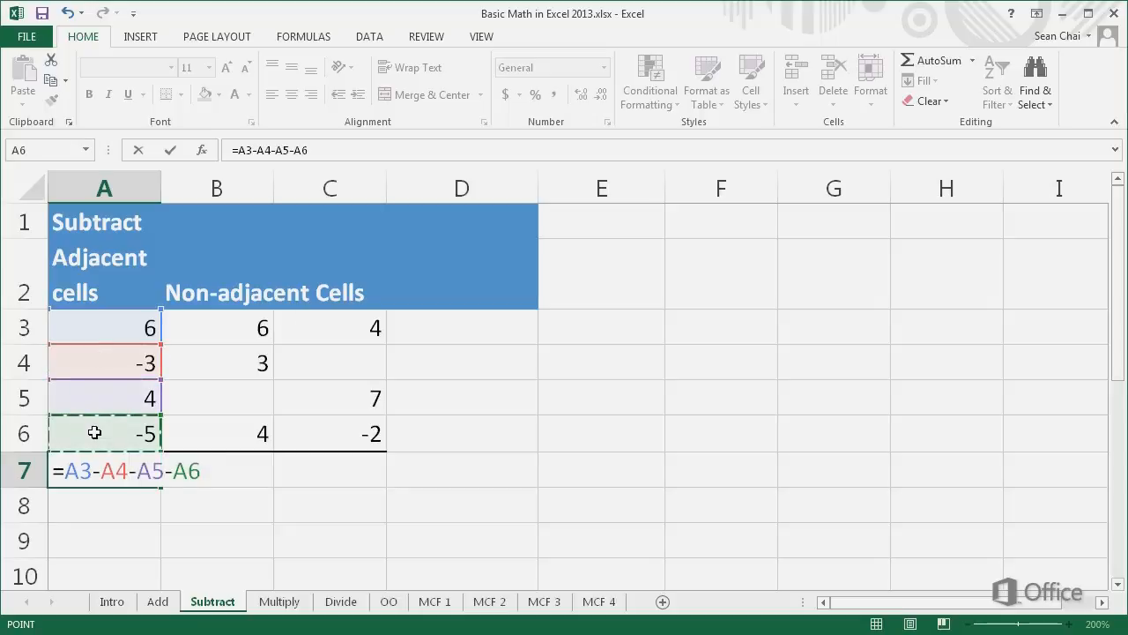
{"action": "key", "text": "Return"}
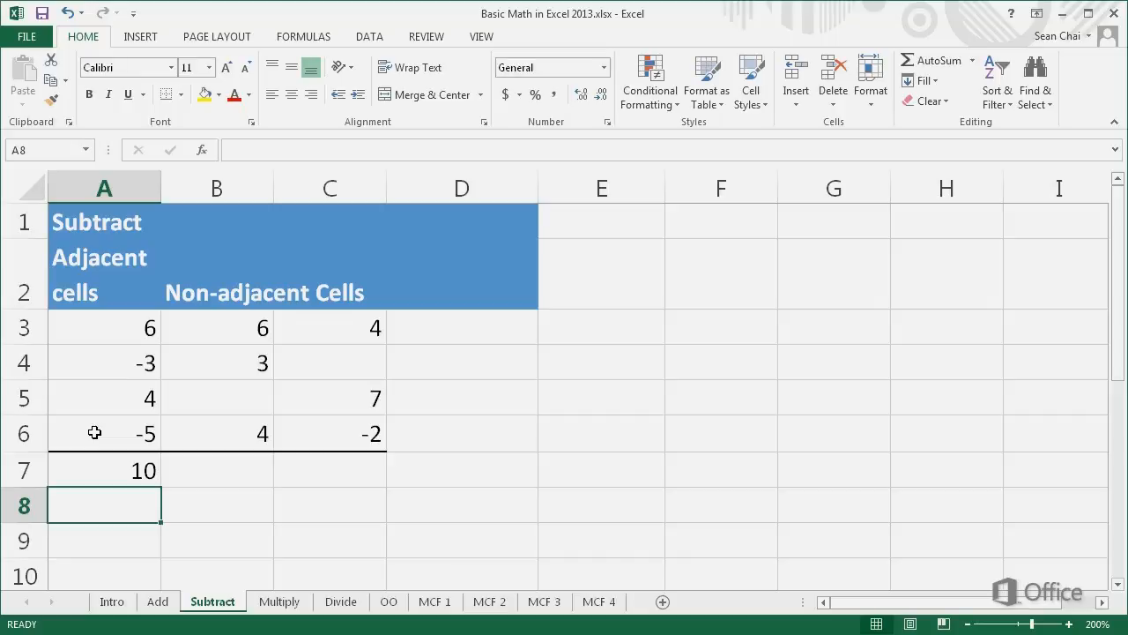
{"action": "key", "text": "ctrl+z"}
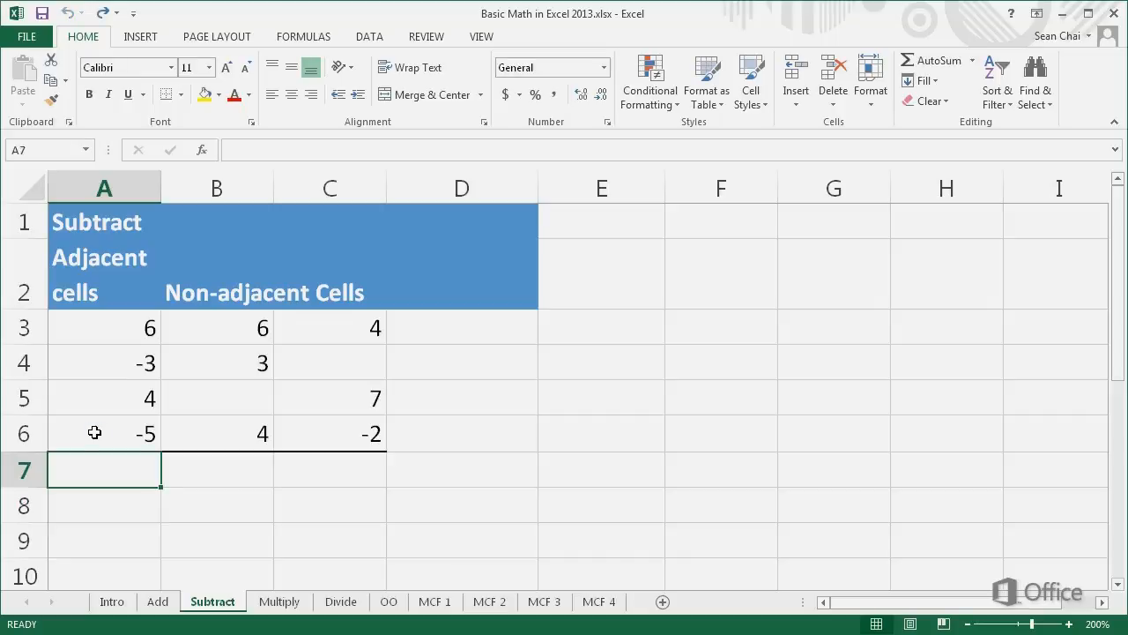
Step: Total the positive and negative numbers in A3:A6 with AutoSum in cell A7 of the Subtract sheet
{"action": "key", "text": "alt+equal"}
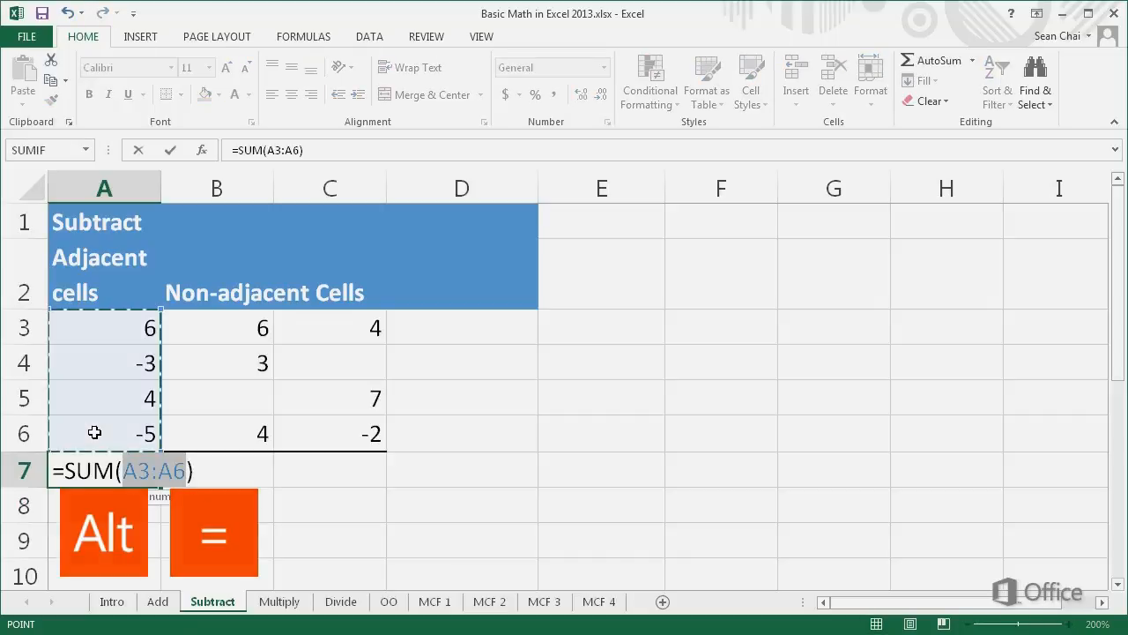
{"action": "key", "text": "Return"}
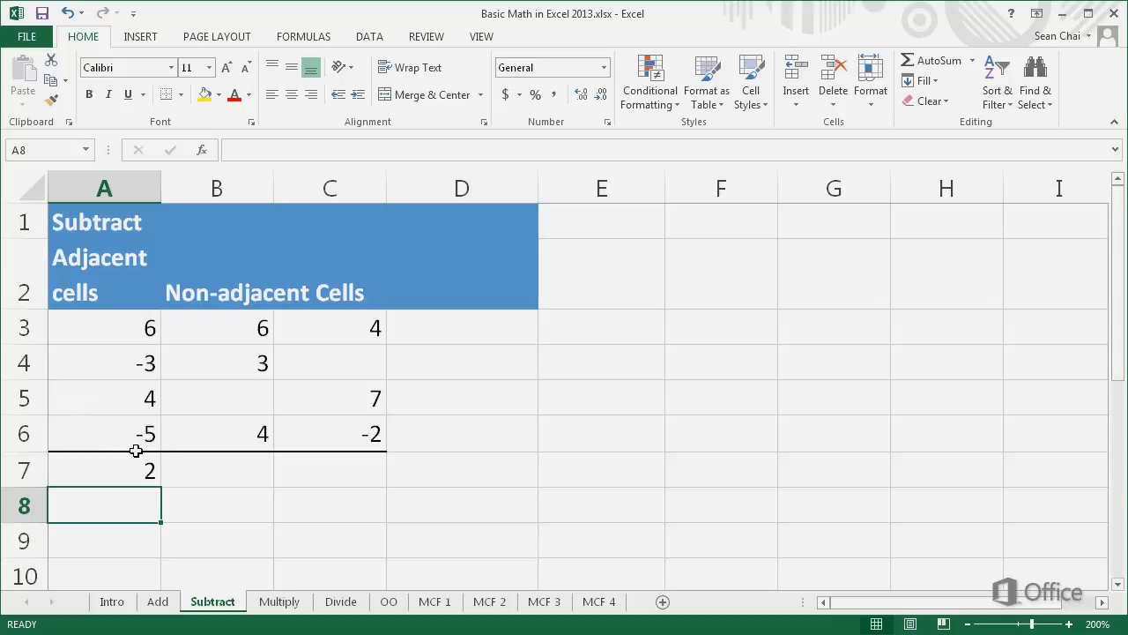
Step: Enter the formula =SUM(B3:B6)-SUM(C3:C6) in cell B7 of the Subtract sheet
{"action": "double_click", "coordinate": [170, 464]}
{"action": "type", "text": "=SUM"}
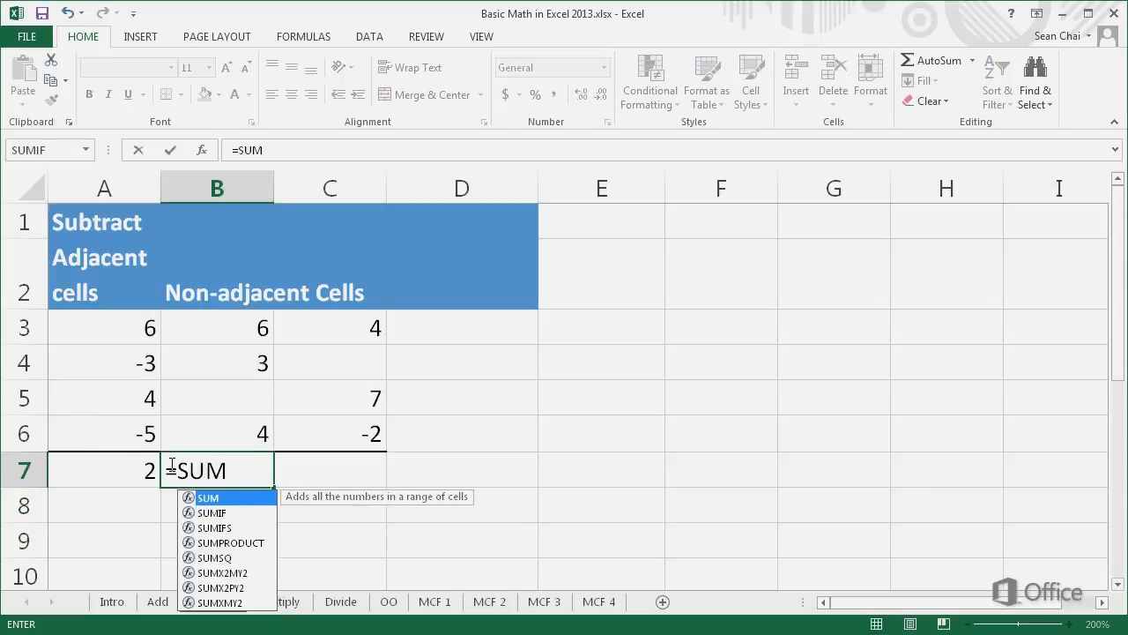
{"action": "type", "text": "("}
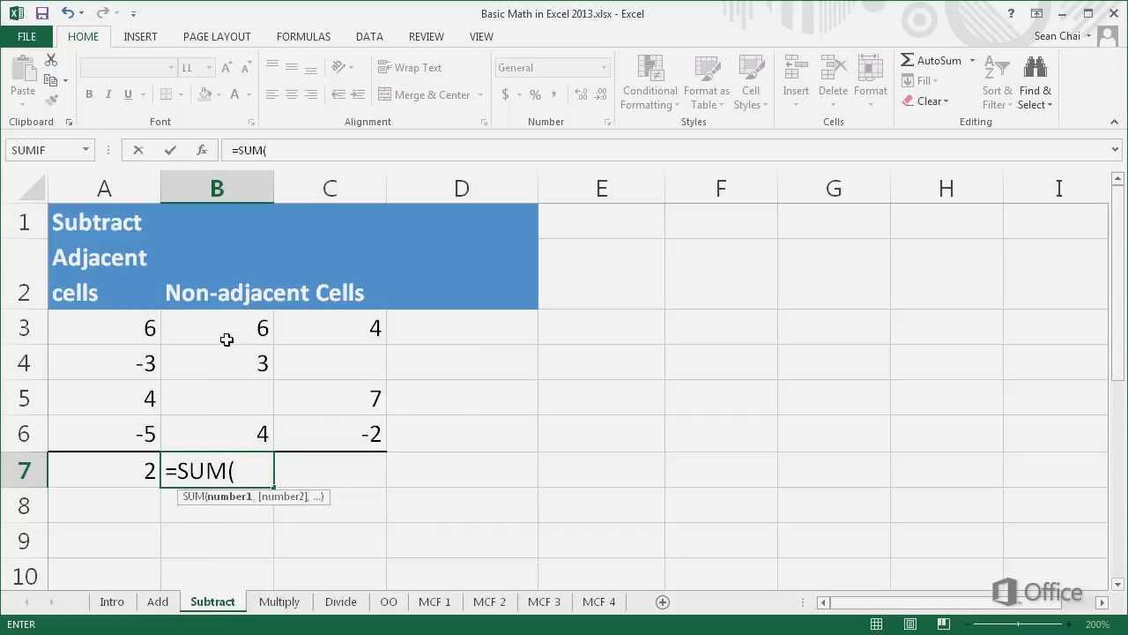
{"action": "left_click_drag", "start_coordinate": [227, 335], "coordinate": [214, 433]}
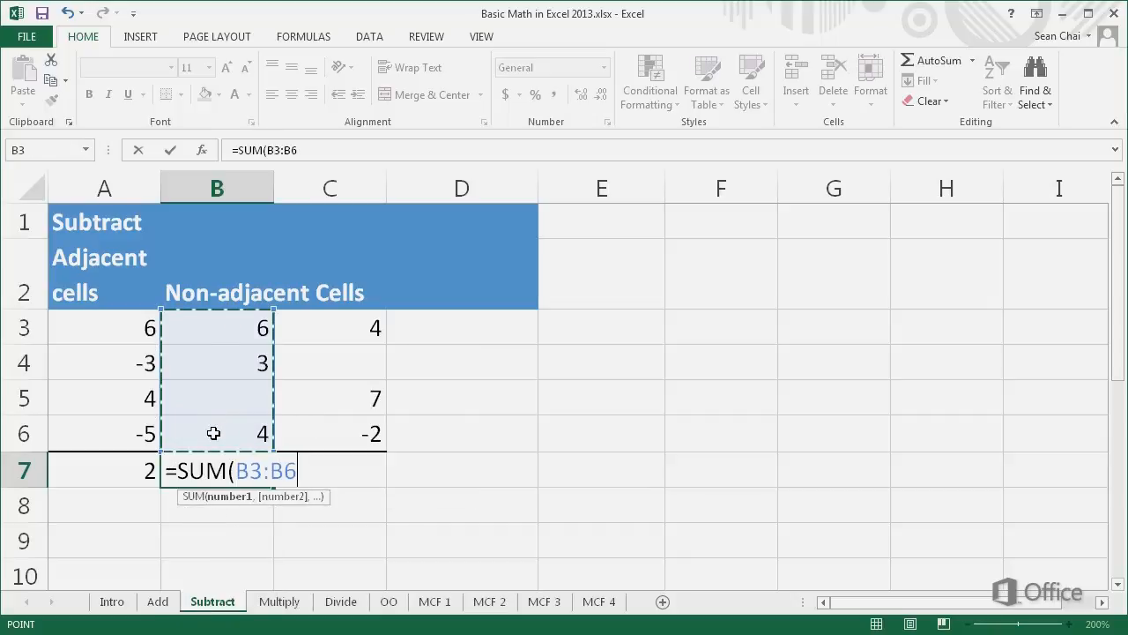
{"action": "type", "text": ")-"}
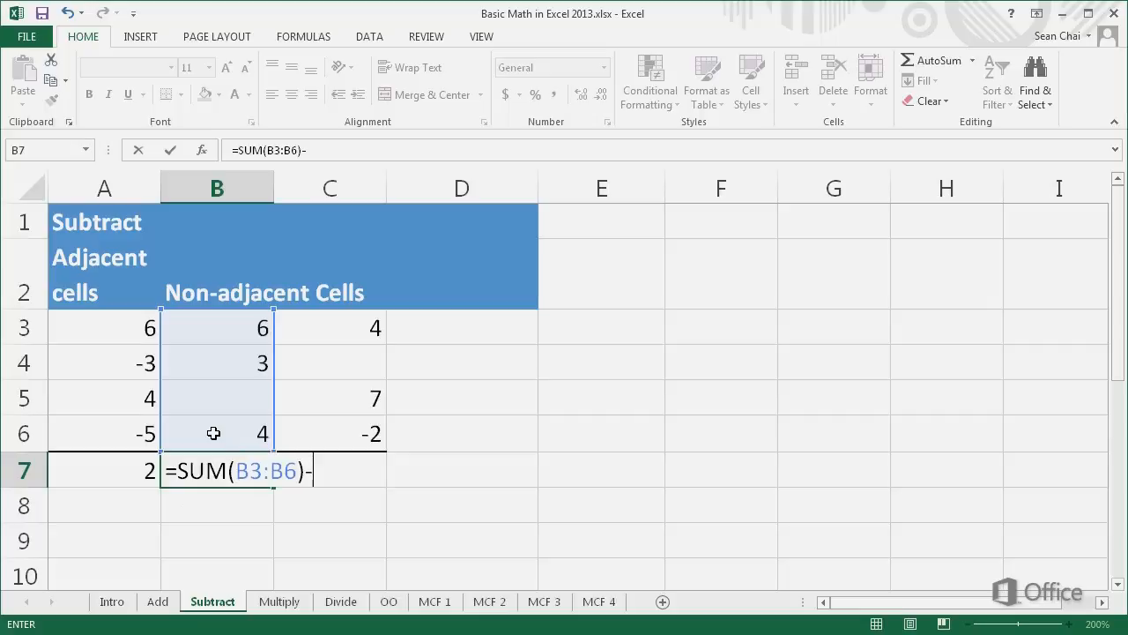
{"action": "type", "text": "SUM("}
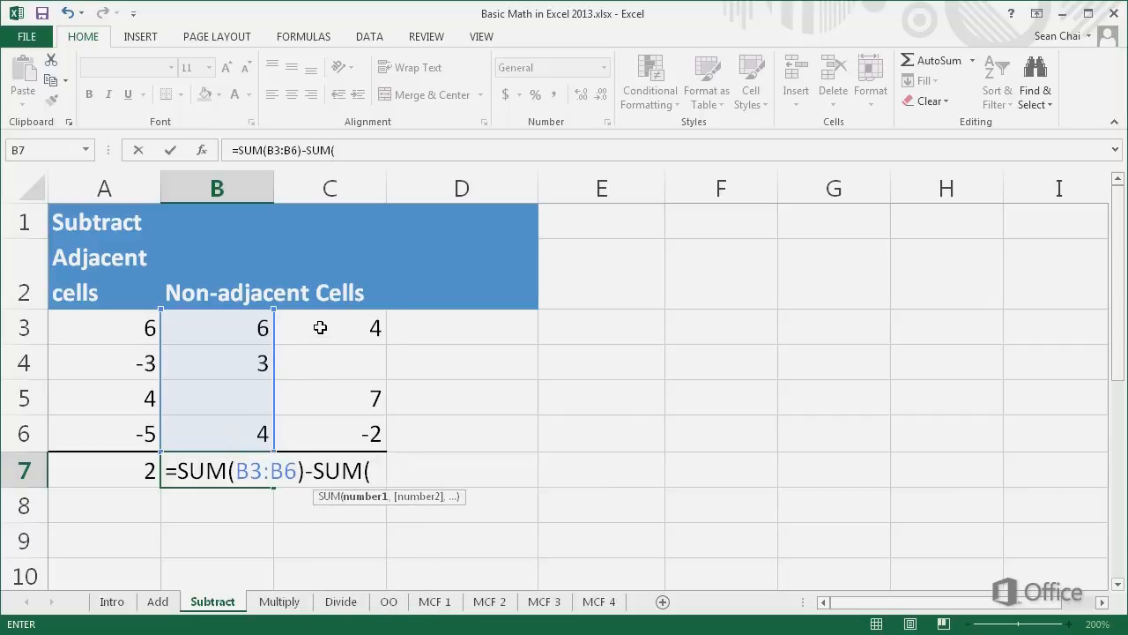
{"action": "left_click_drag", "start_coordinate": [318, 328], "coordinate": [317, 432]}
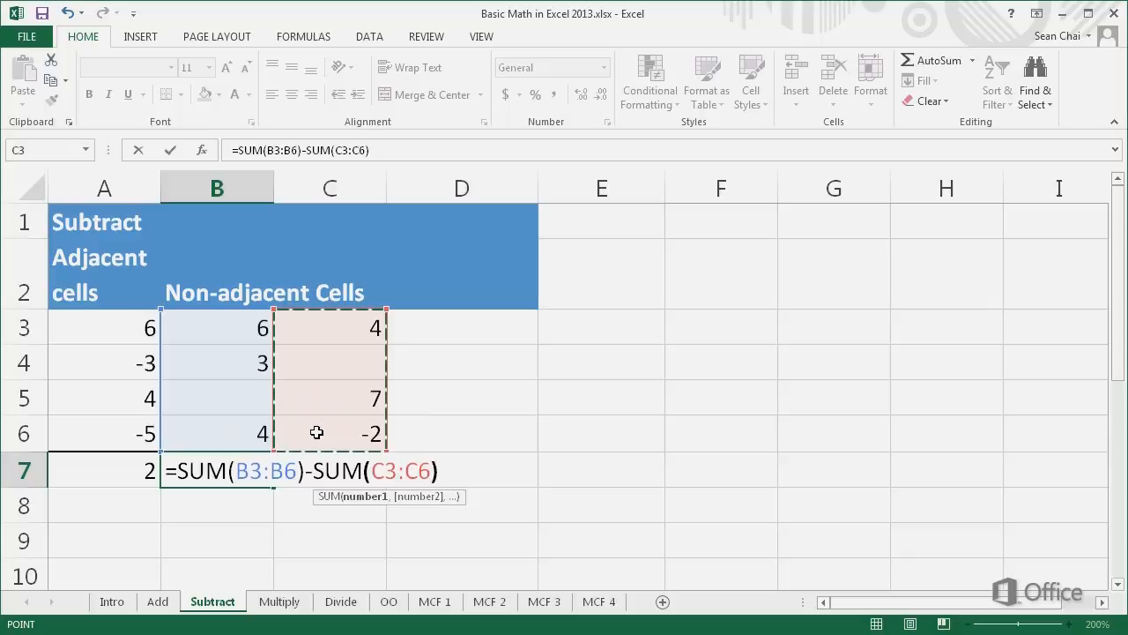
{"action": "type", "text": ")"}
{"action": "key", "text": "Return"}
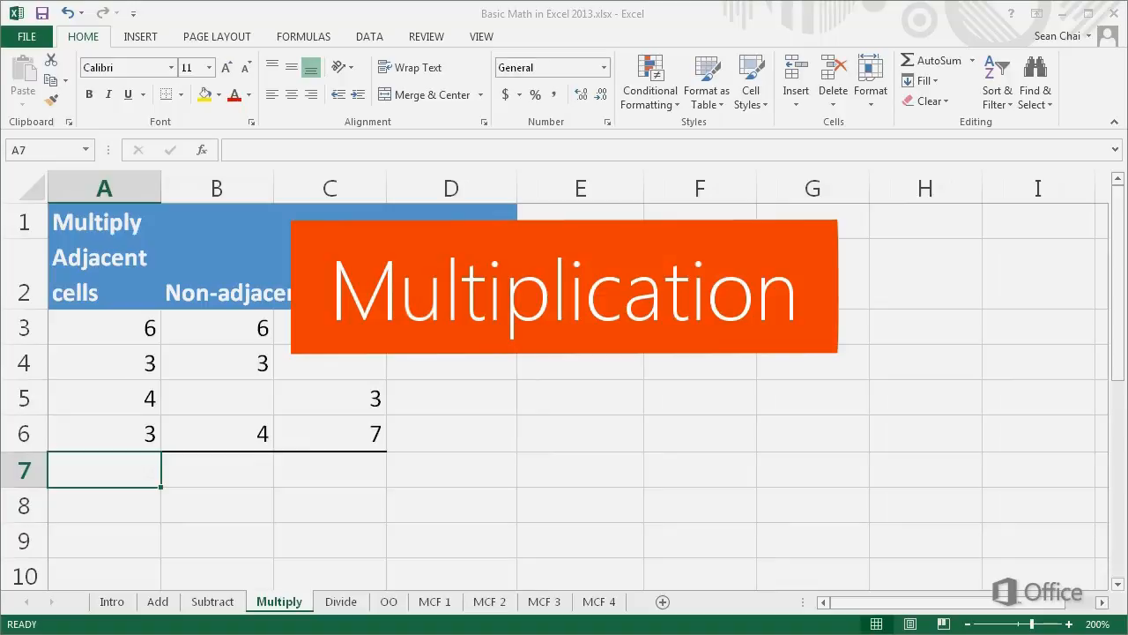
Step: Multiply the adjacent cells with the formula =A3*A4*A5*A6 in cell A8 of the Multiply sheet
{"action": "left_click", "coordinate": [58, 496]}
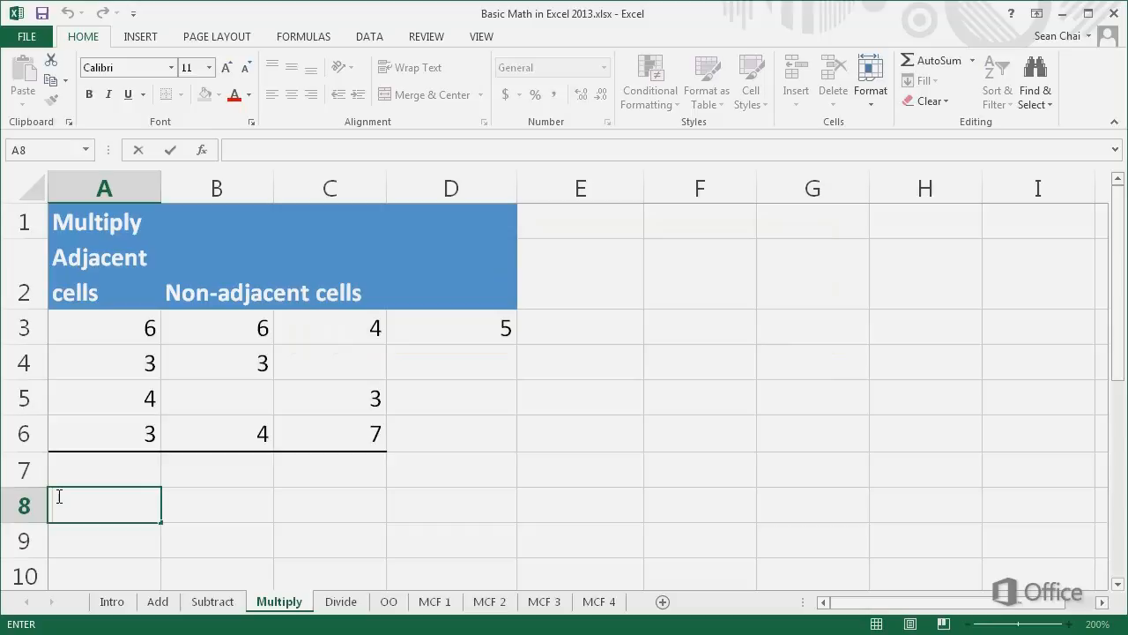
{"action": "type", "text": "=A3"}
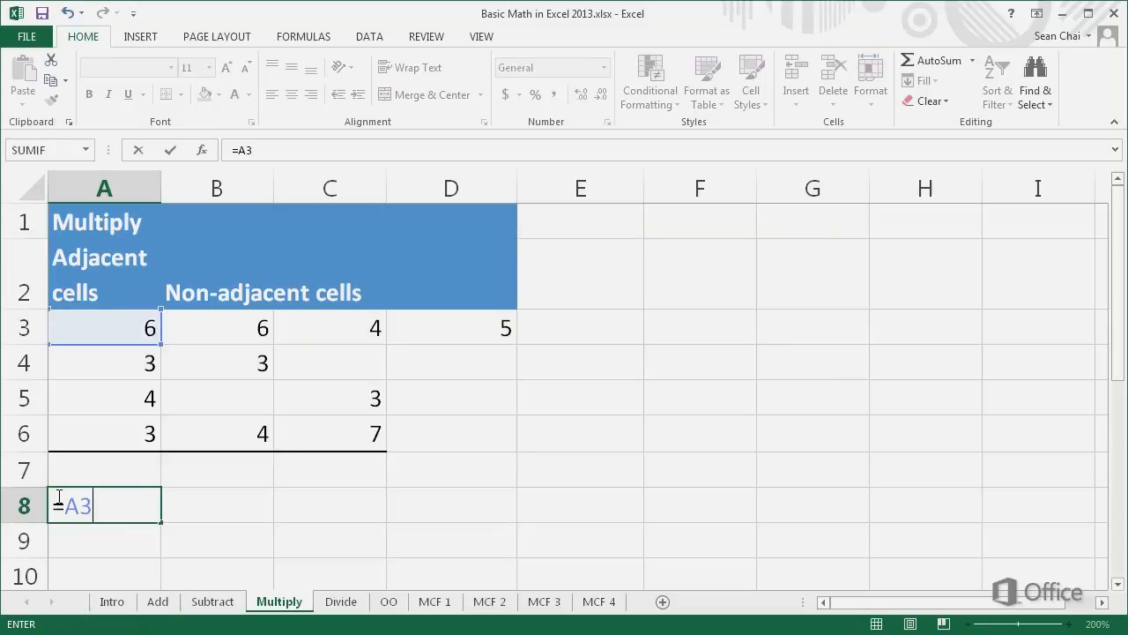
{"action": "type", "text": "*A4"}
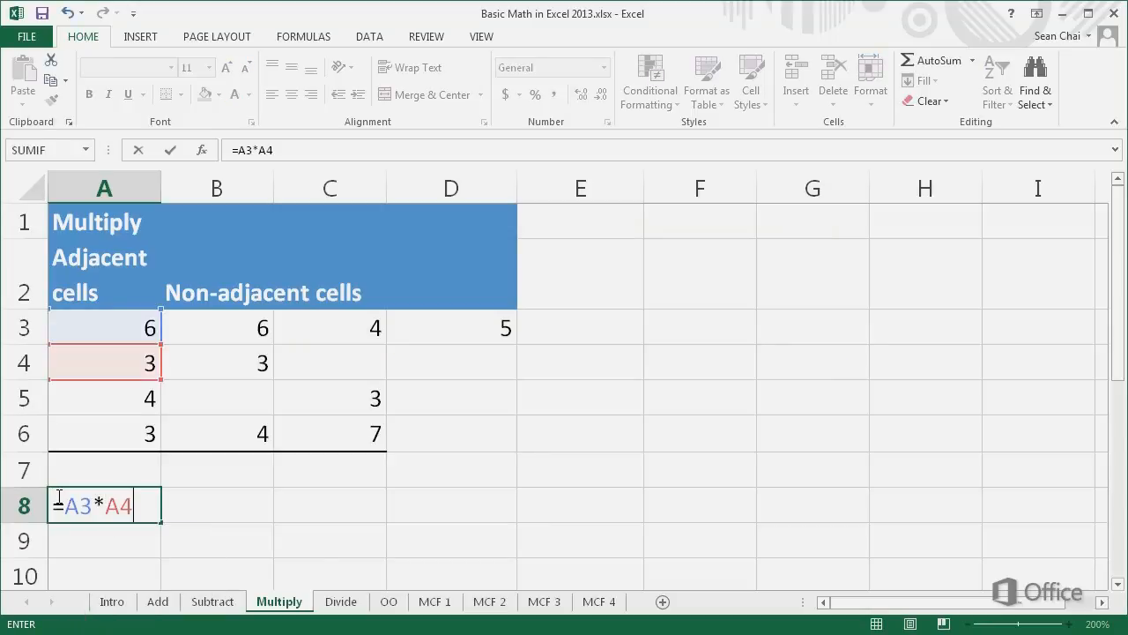
{"action": "type", "text": "*A5*"}
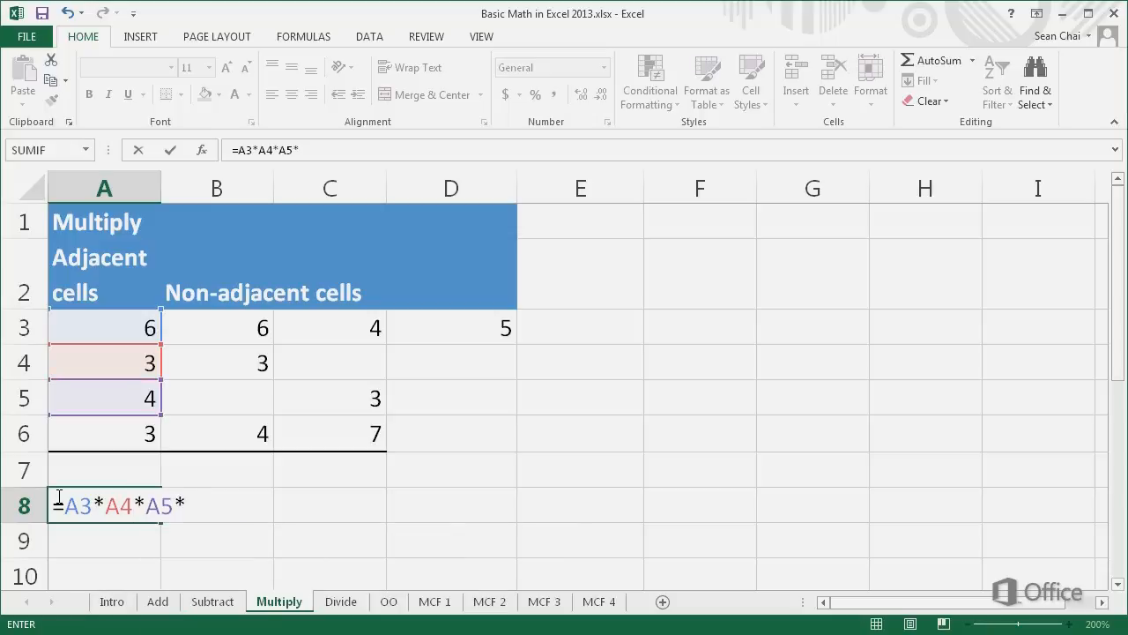
{"action": "type", "text": "A6"}
{"action": "key", "text": "Return"}
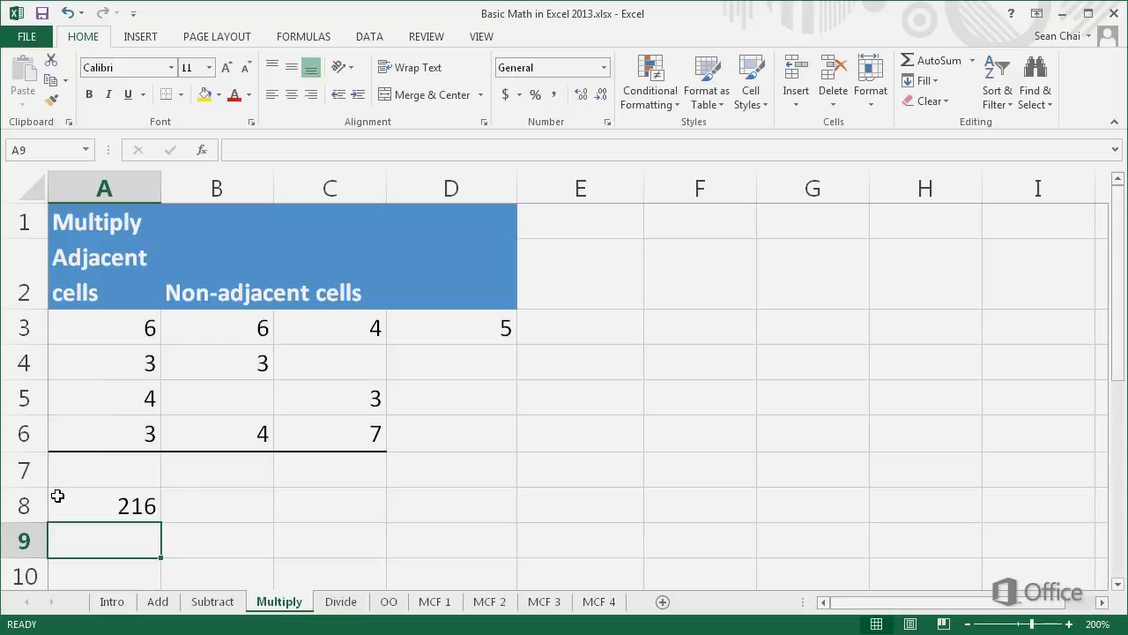
Step: Multiply the range A3:A6 with the PRODUCT function in cell A7 of the Multiply sheet
{"action": "left_click", "coordinate": [56, 474]}
{"action": "double_click", "coordinate": [56, 474]}
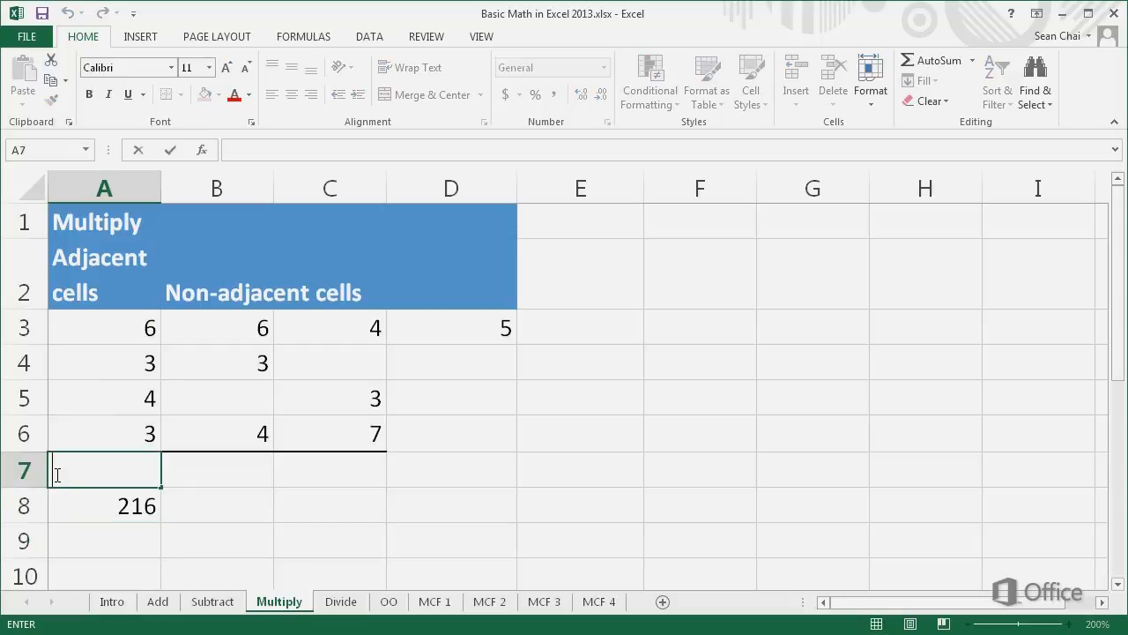
{"action": "type", "text": "="}
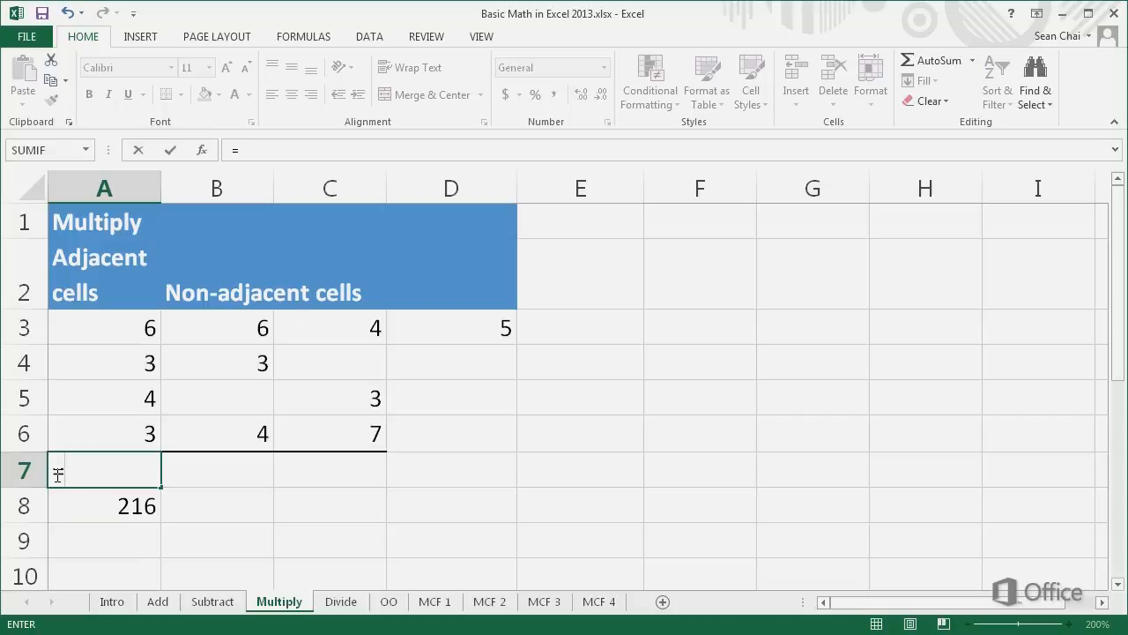
{"action": "type", "text": "PRO"}
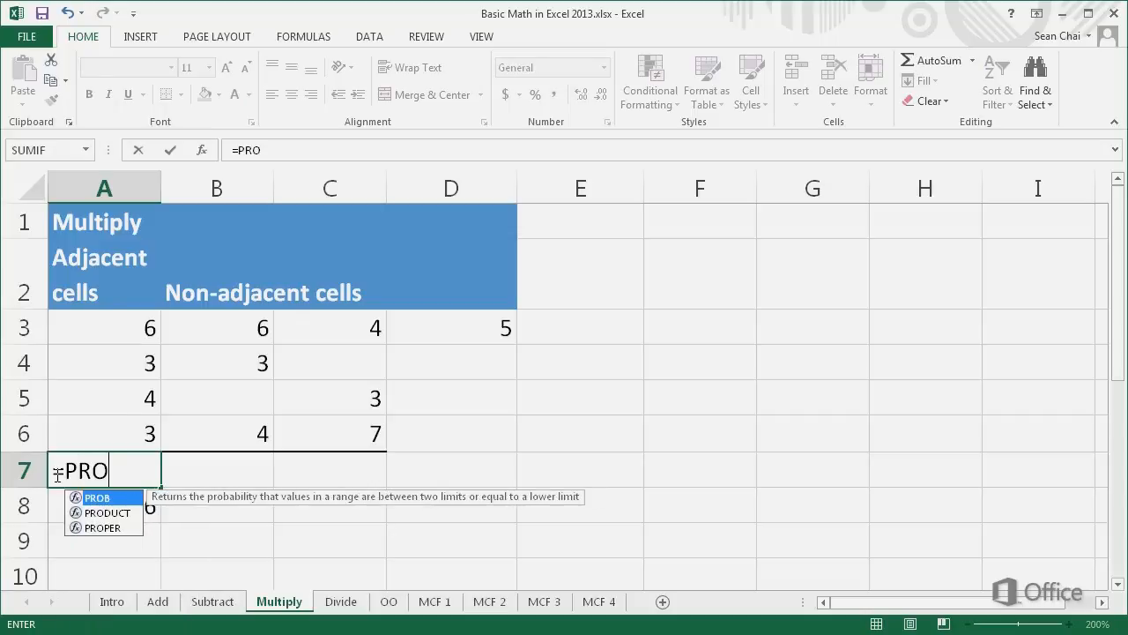
{"action": "type", "text": "DUCT"}
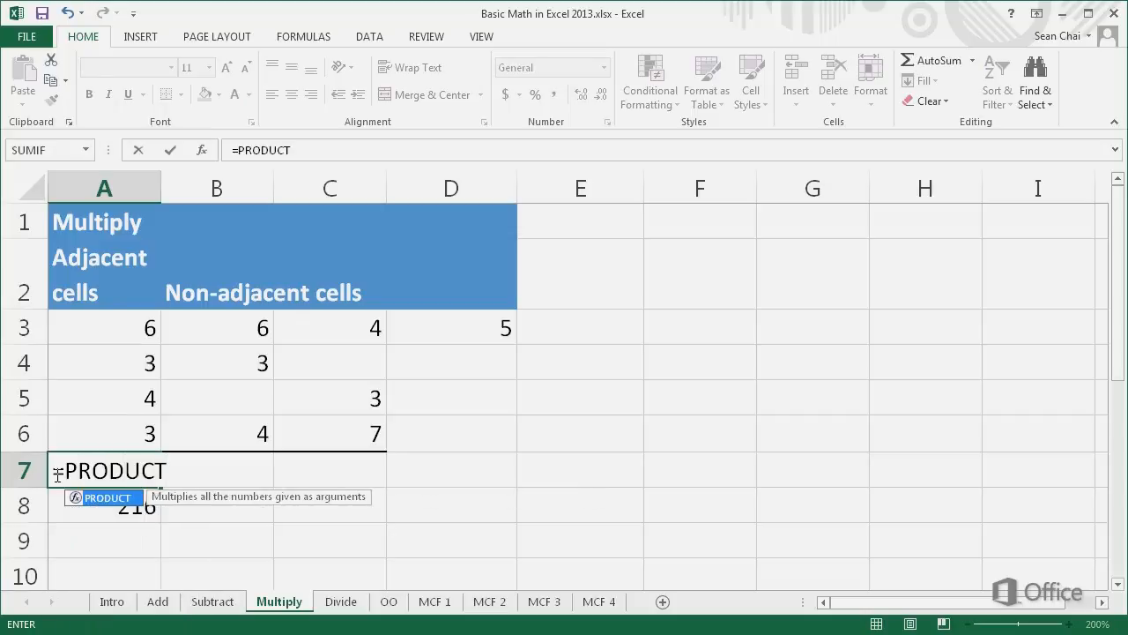
{"action": "type", "text": "("}
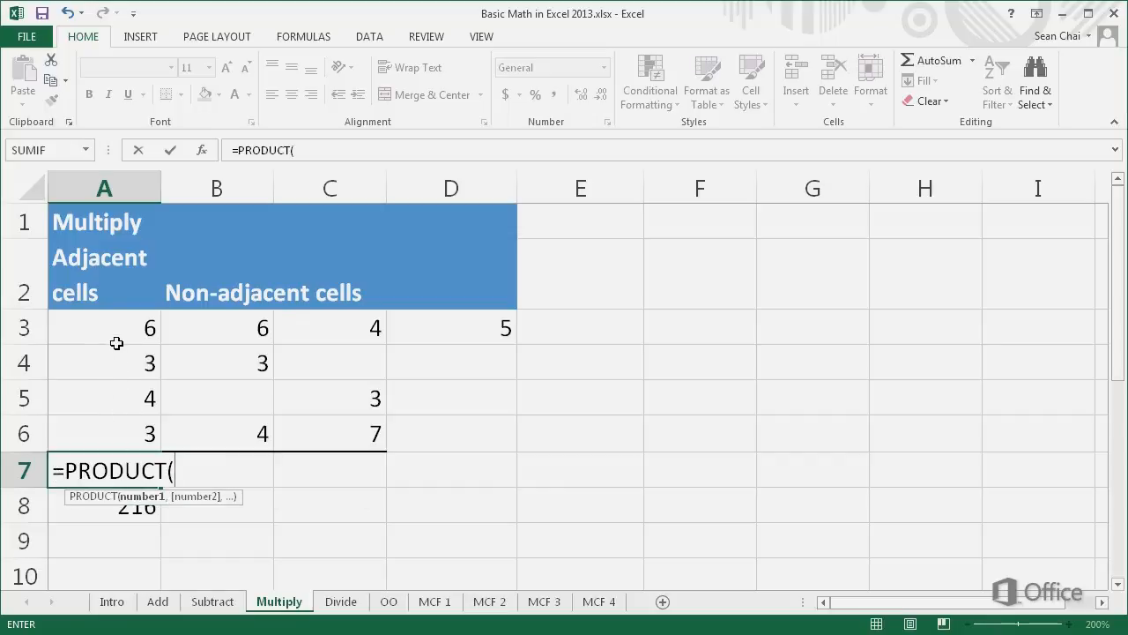
{"action": "left_click_drag", "start_coordinate": [113, 328], "coordinate": [103, 426]}
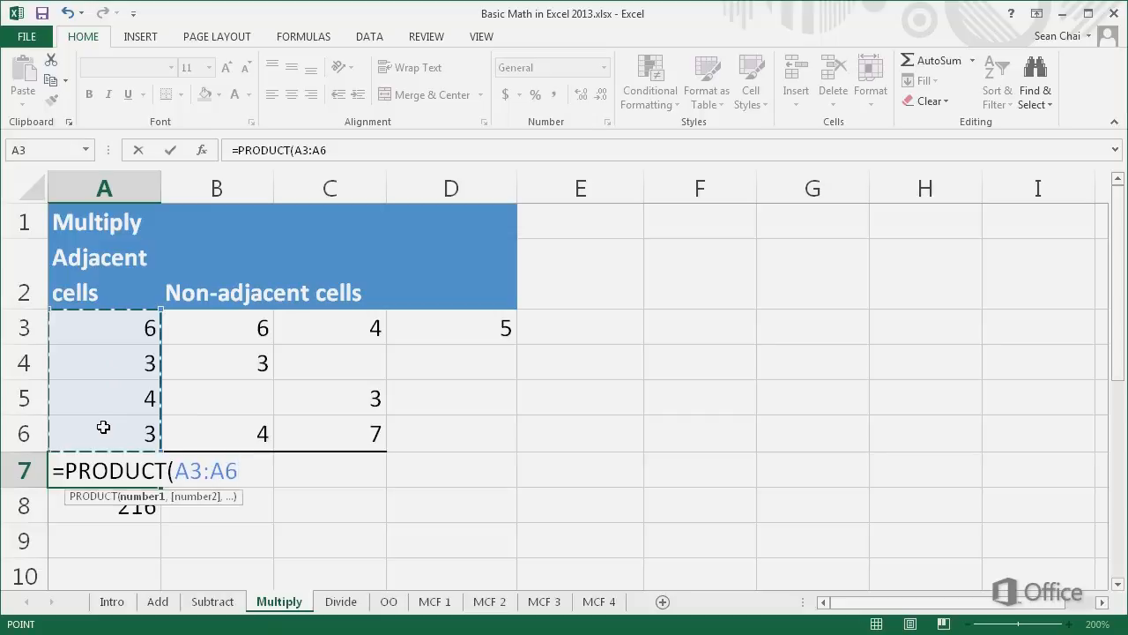
{"action": "key", "text": "Return"}
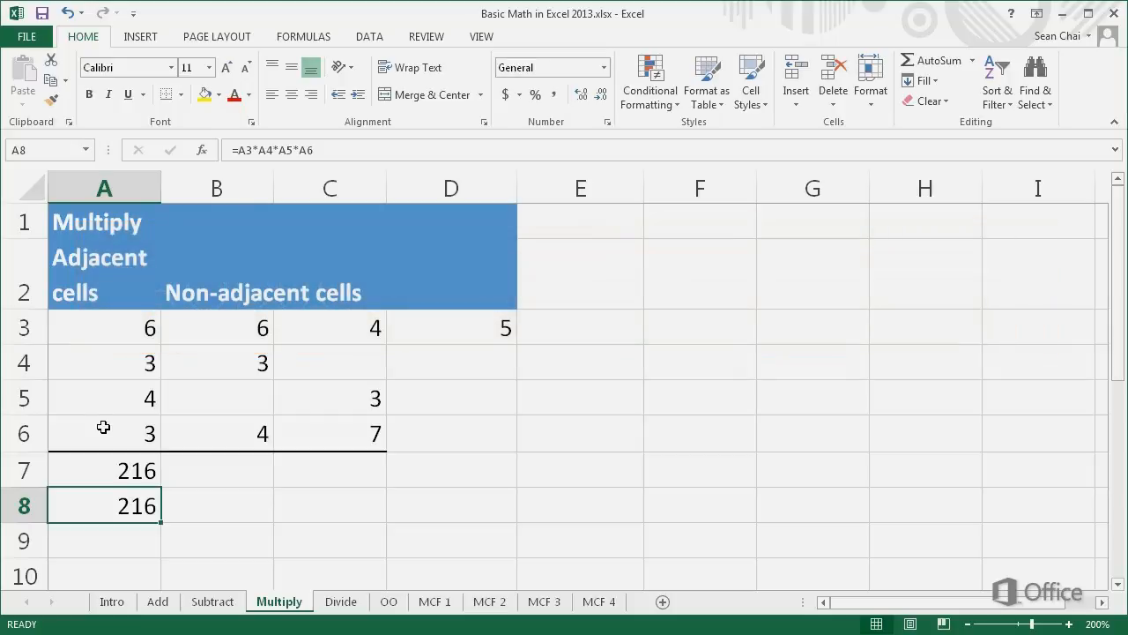
Step: Enter a PRODUCT formula in cell B7 of the Multiply sheet that multiplies the ranges B3:B6 and C3:C6 and cell D3
{"action": "left_click", "coordinate": [167, 471]}
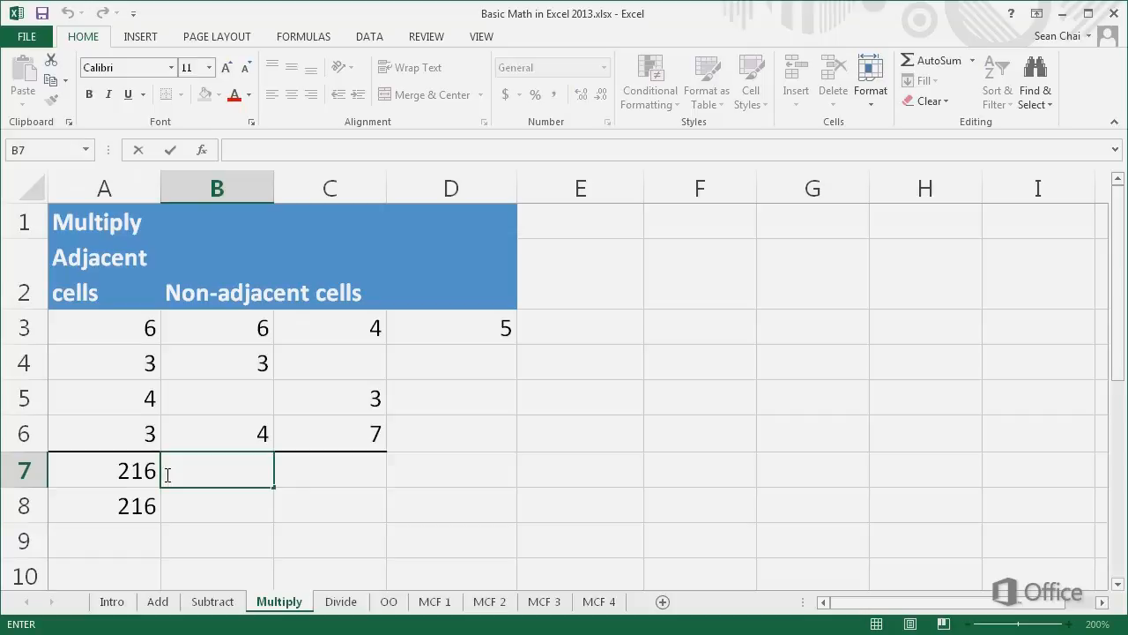
{"action": "type", "text": "=PR"}
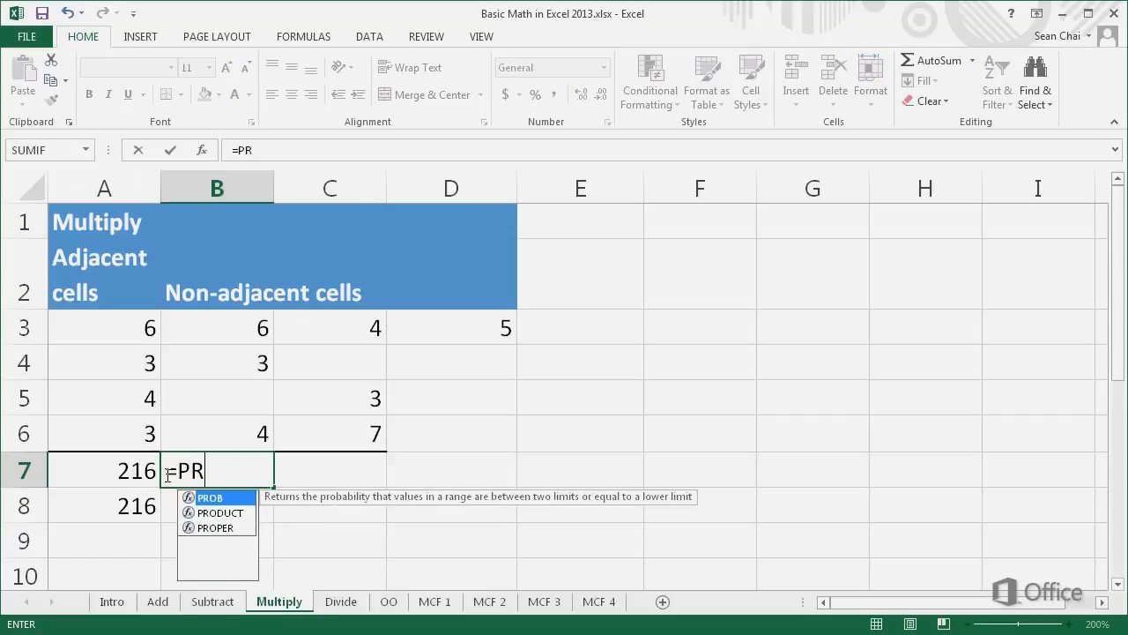
{"action": "type", "text": "ODUCT"}
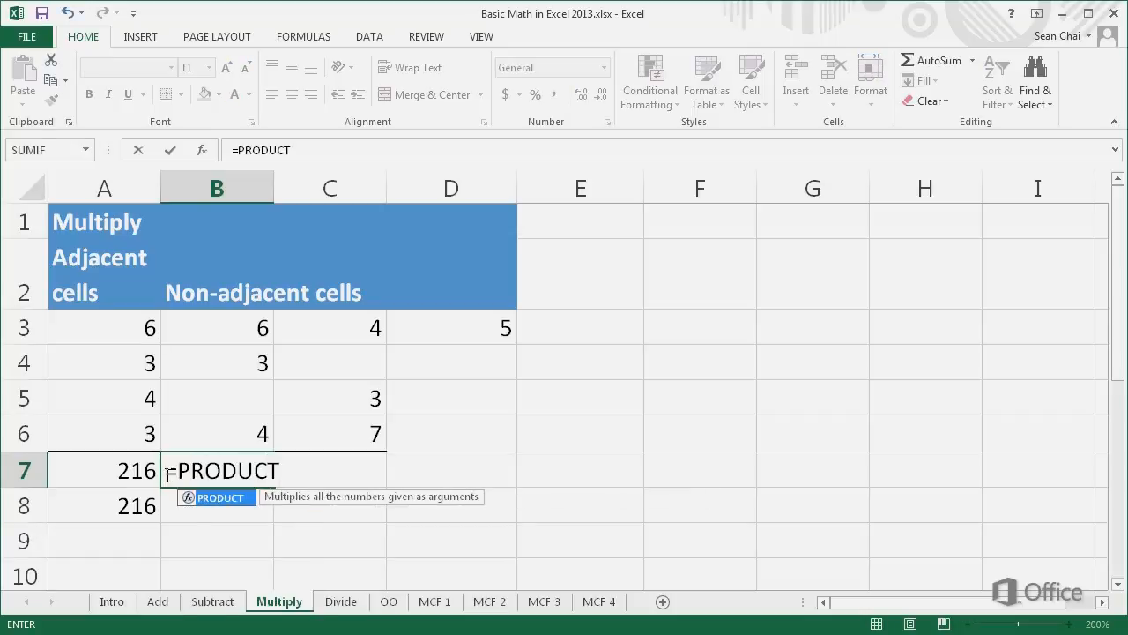
{"action": "type", "text": "("}
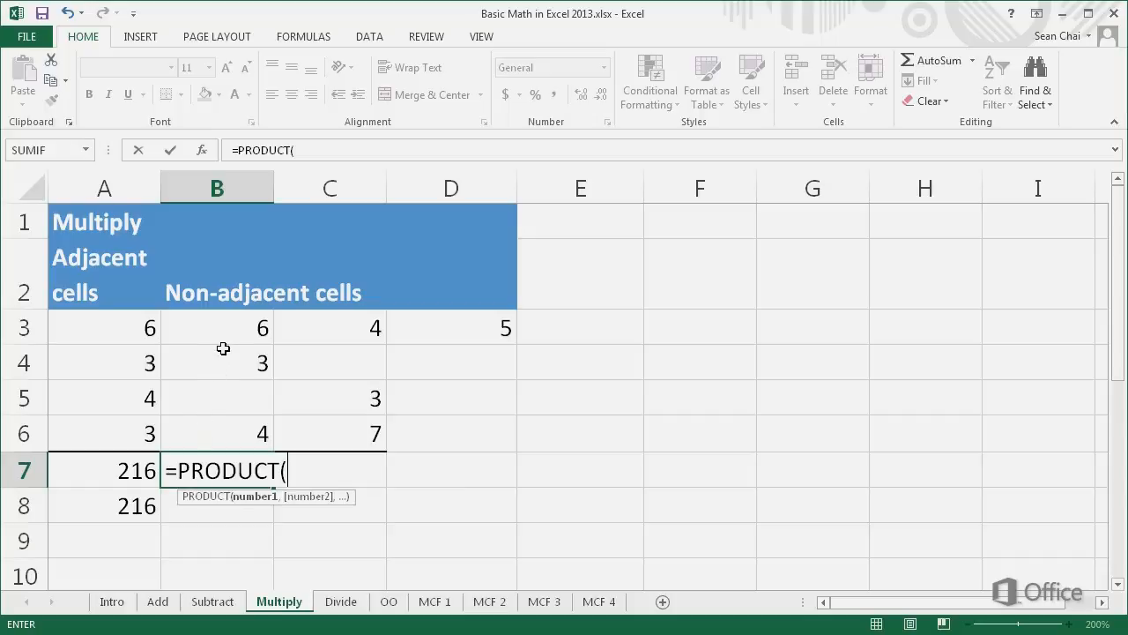
{"action": "left_click_drag", "start_coordinate": [227, 337], "coordinate": [224, 428]}
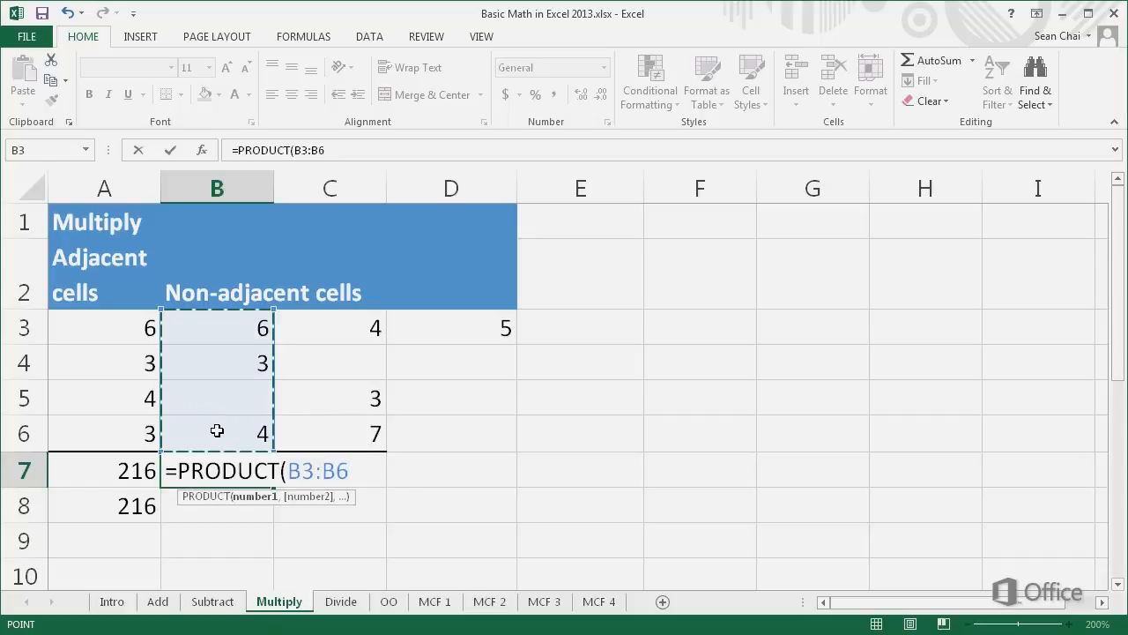
{"action": "type", "text": ","}
{"action": "left_click_drag", "start_coordinate": [314, 330], "coordinate": [315, 426]}
{"action": "type", "text": ","}
{"action": "left_click", "coordinate": [427, 333]}
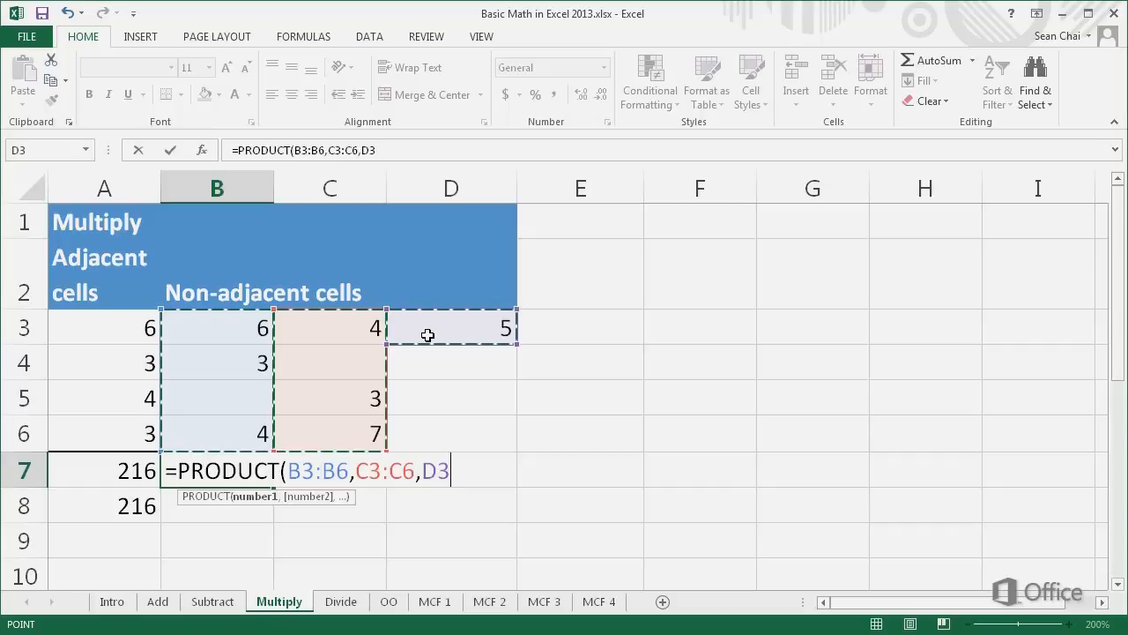
{"action": "key", "text": "Return"}
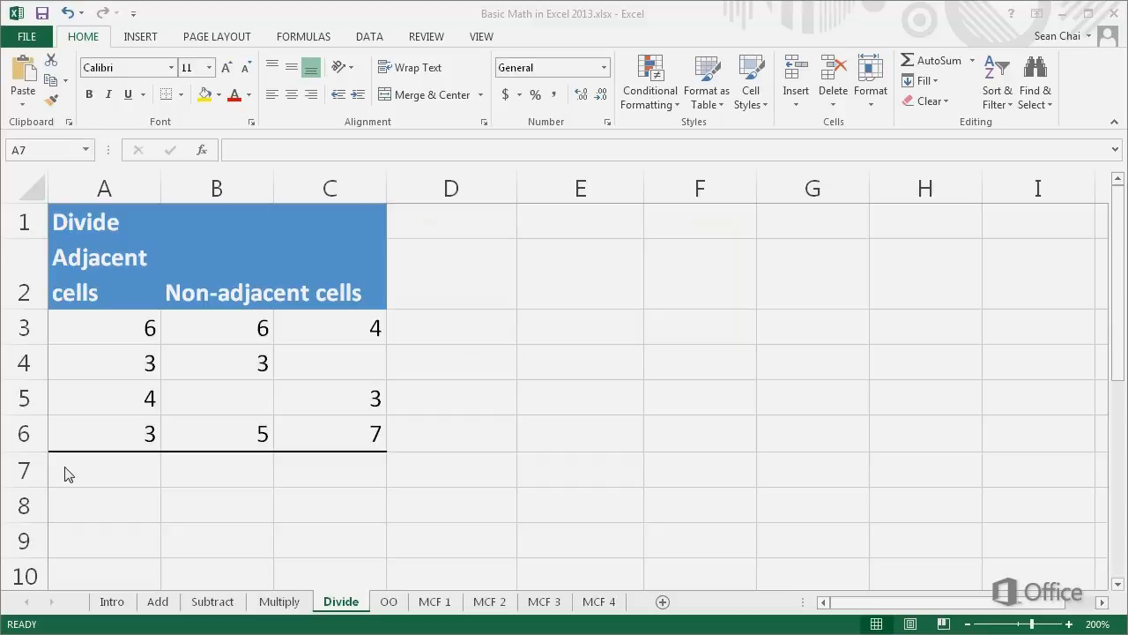
Step: Divide the adjacent cells with the formula =A3/A4/A5/A6 in cell A7 of the Divide sheet
{"action": "left_click", "coordinate": [66, 472]}
{"action": "type", "text": "="}
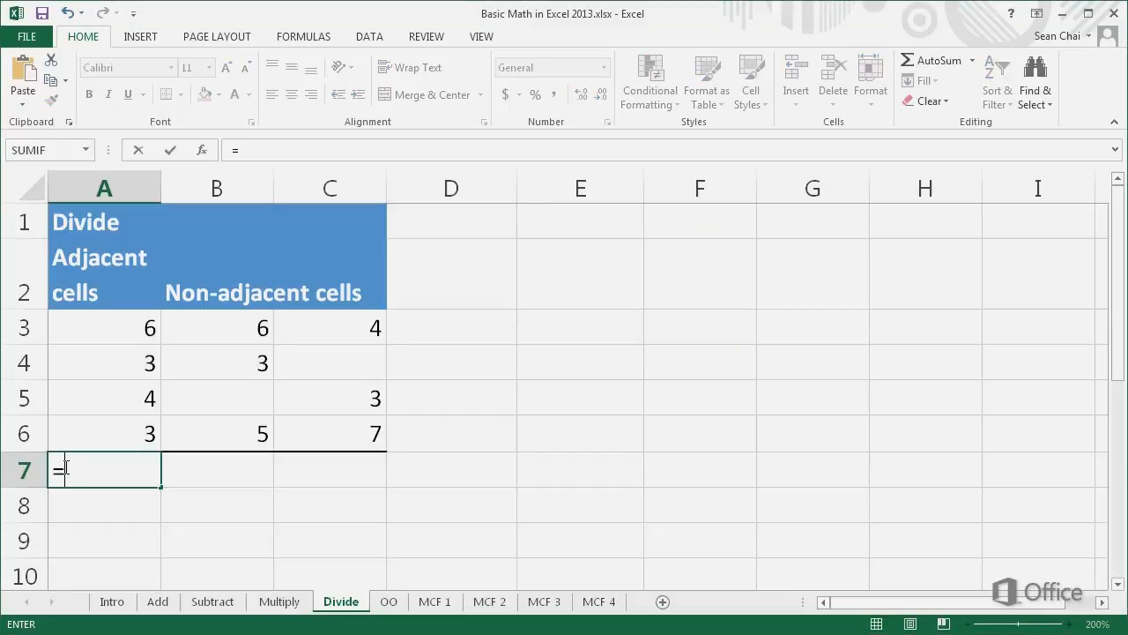
{"action": "left_click", "coordinate": [110, 332]}
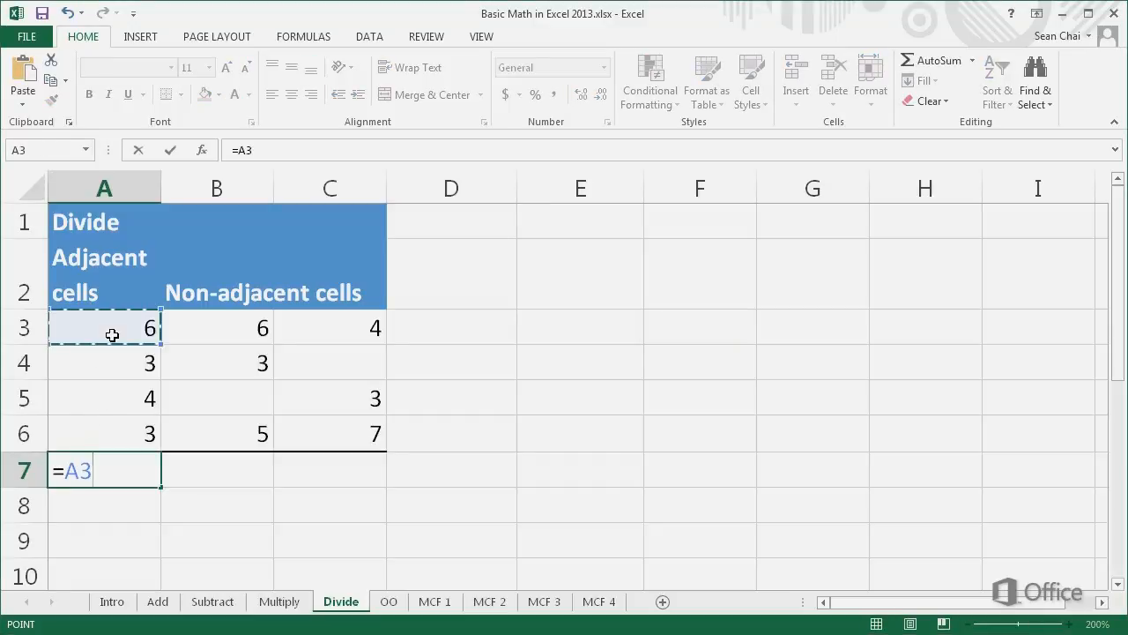
{"action": "type", "text": "/"}
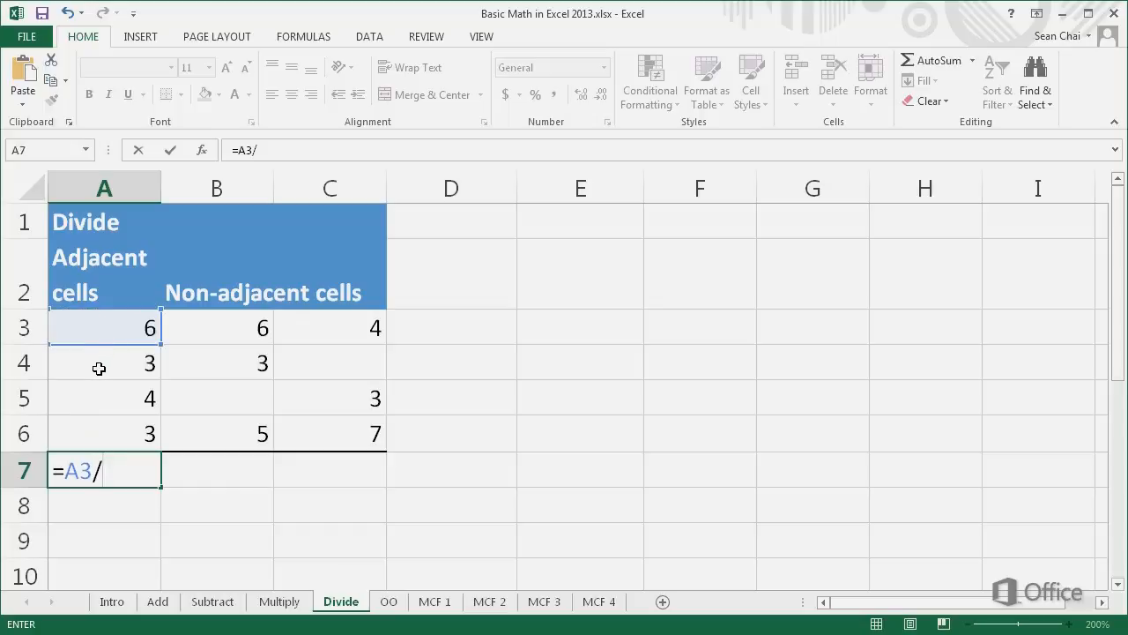
{"action": "left_click", "coordinate": [99, 369]}
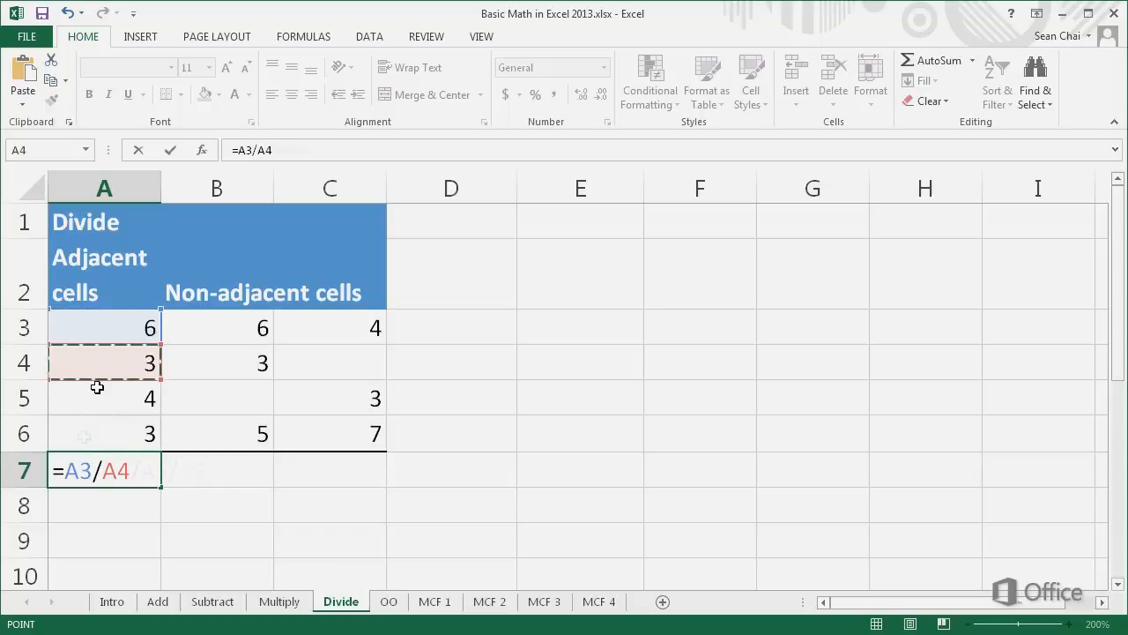
{"action": "type", "text": "/"}
{"action": "left_click", "coordinate": [92, 399]}
{"action": "type", "text": "/"}
{"action": "left_click", "coordinate": [88, 430]}
{"action": "key", "text": "Return"}
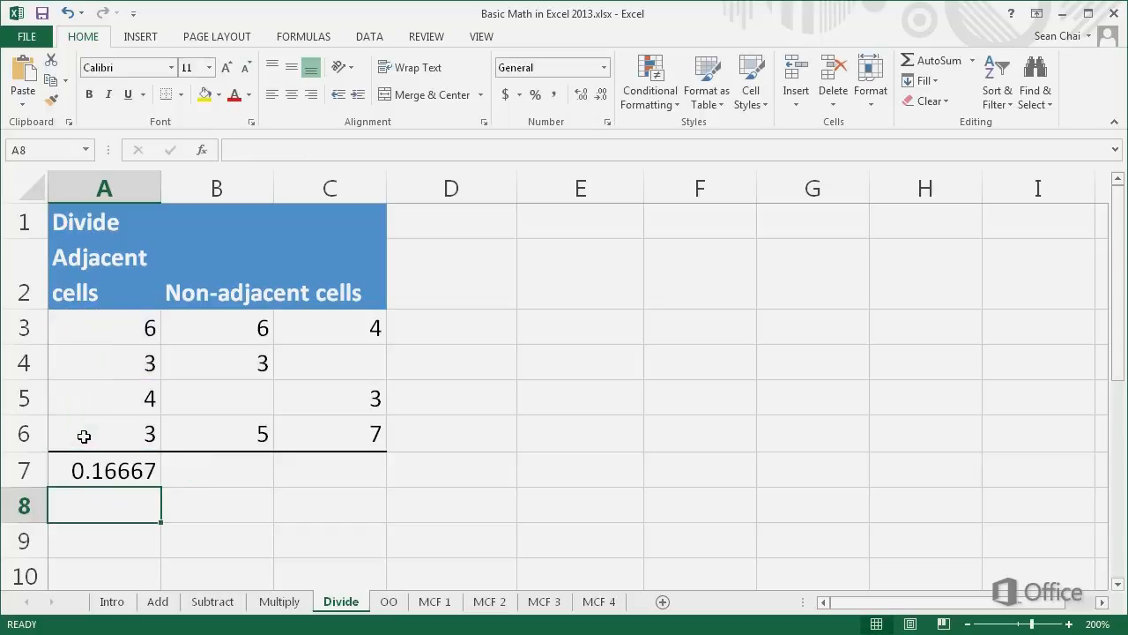
Step: Enter the formula =PRODUCT(B3:B6)/SUM(C3:C6) in cell B7 of the Divide sheet
{"action": "left_click", "coordinate": [166, 468]}
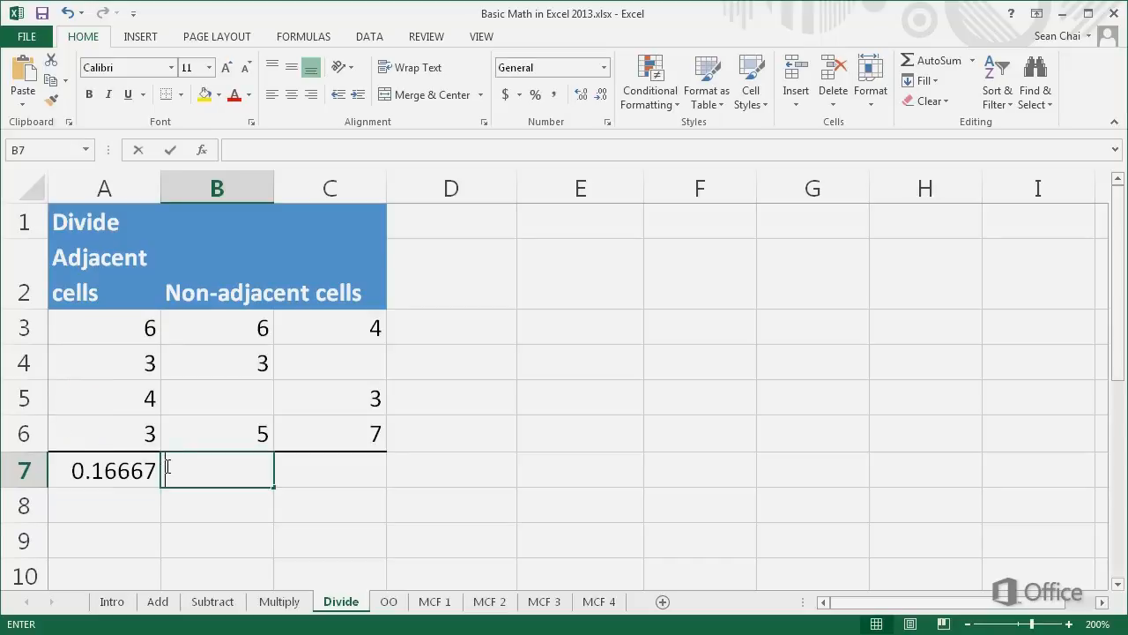
{"action": "type", "text": "=PR"}
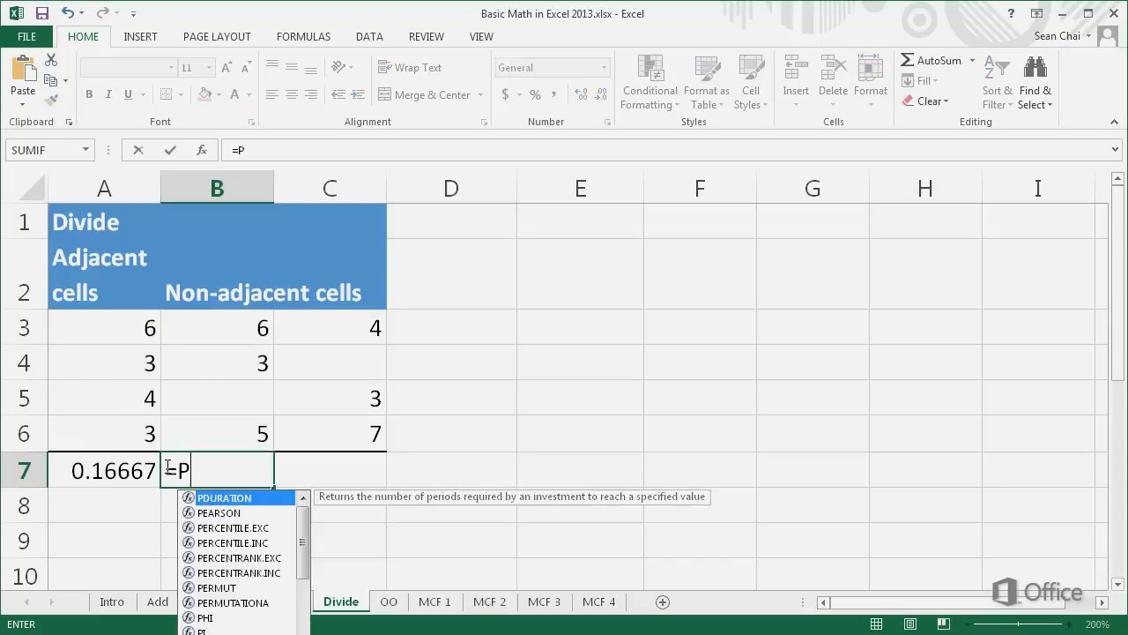
{"action": "type", "text": "ODUCT(B3:B6)/SUM(C3:C6"}
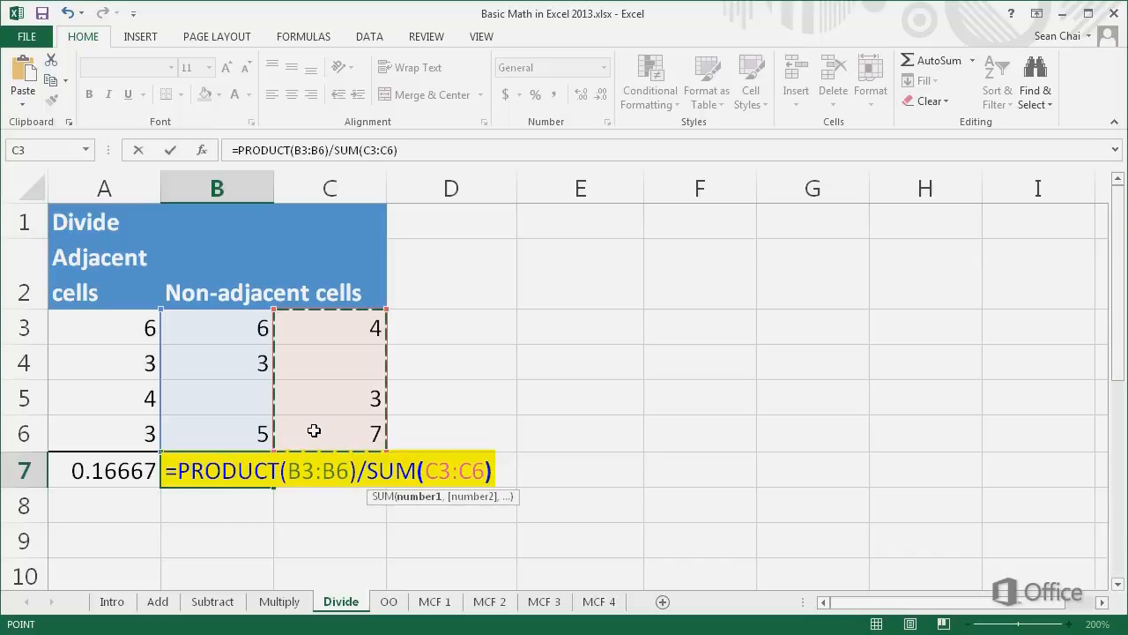
{"action": "key", "text": "Return"}
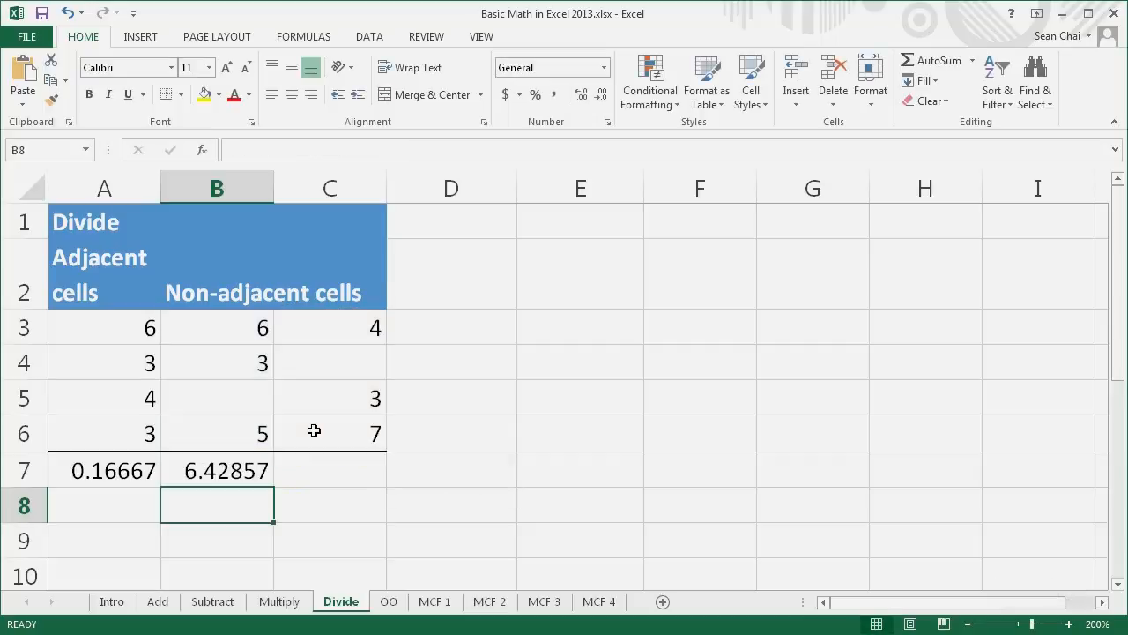